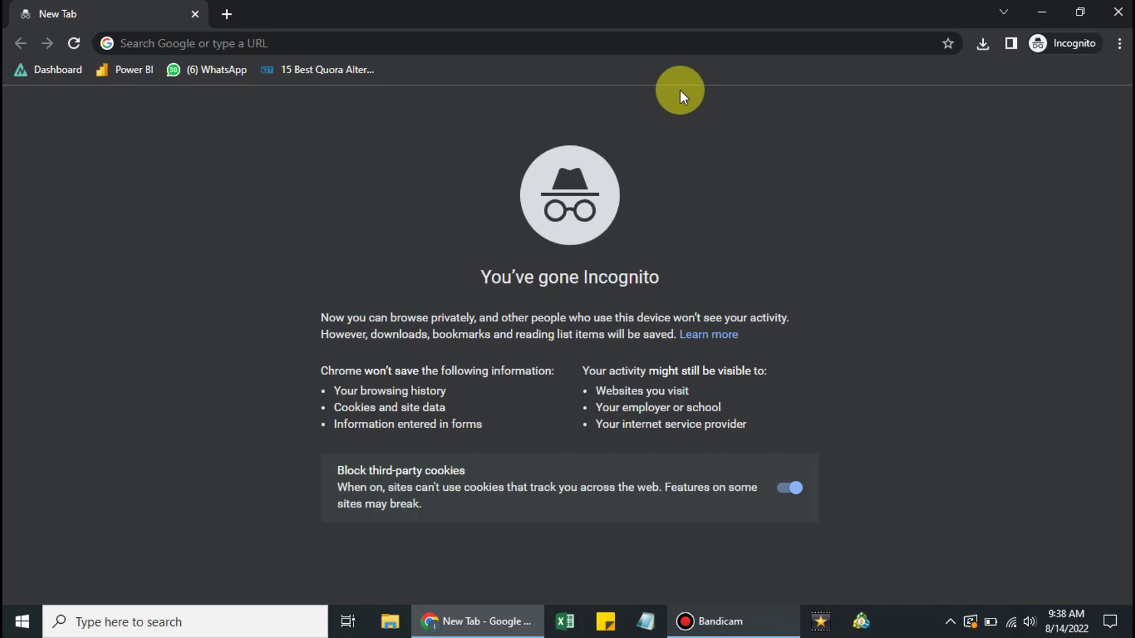
Load deriv.com in the incognito Chrome window.
left_click(596, 45)
type("der")
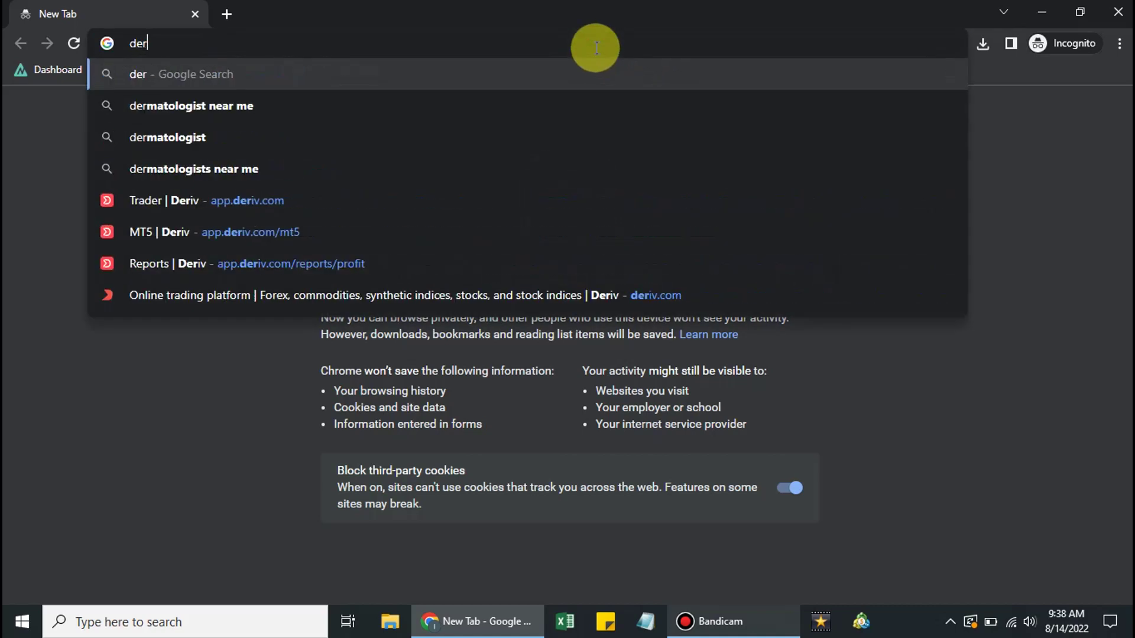
type("iv")
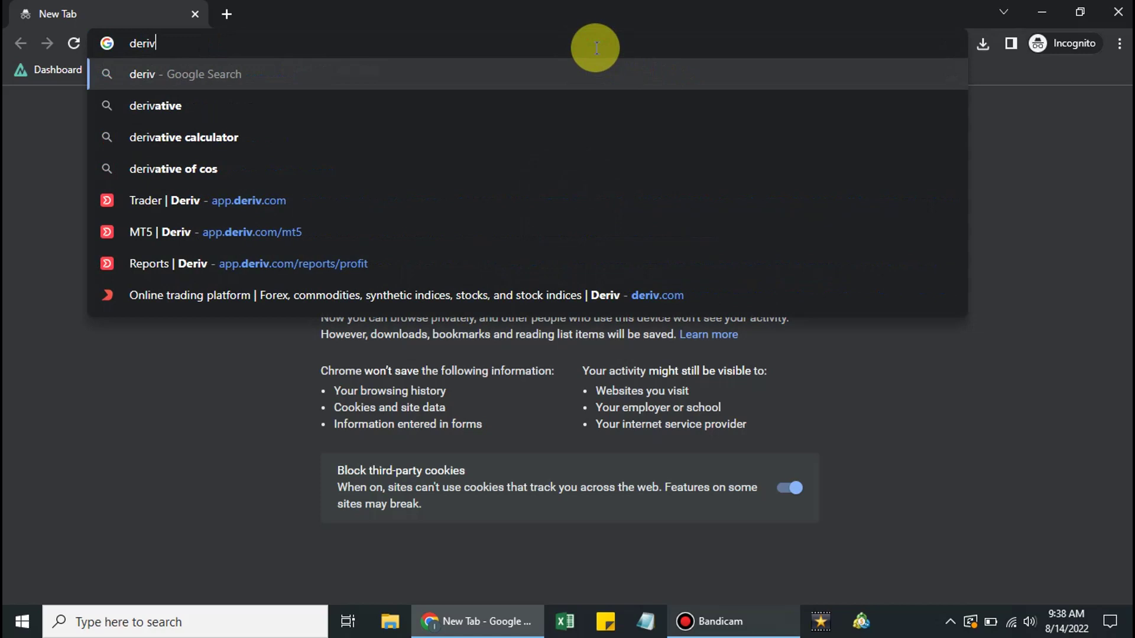
type(".c")
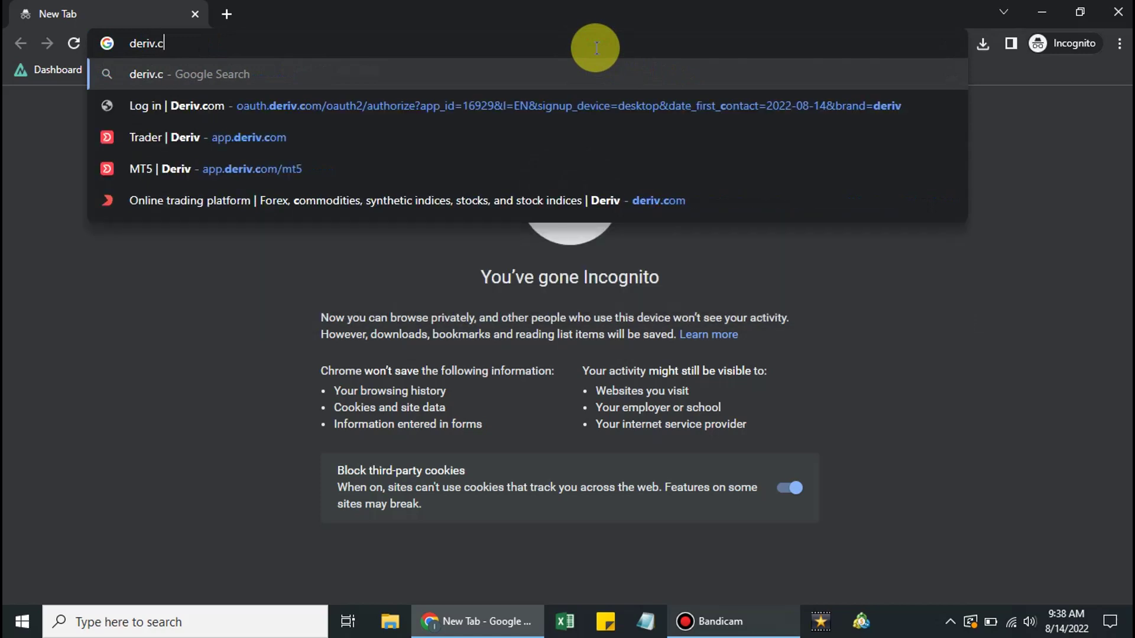
type("om")
key("Return")
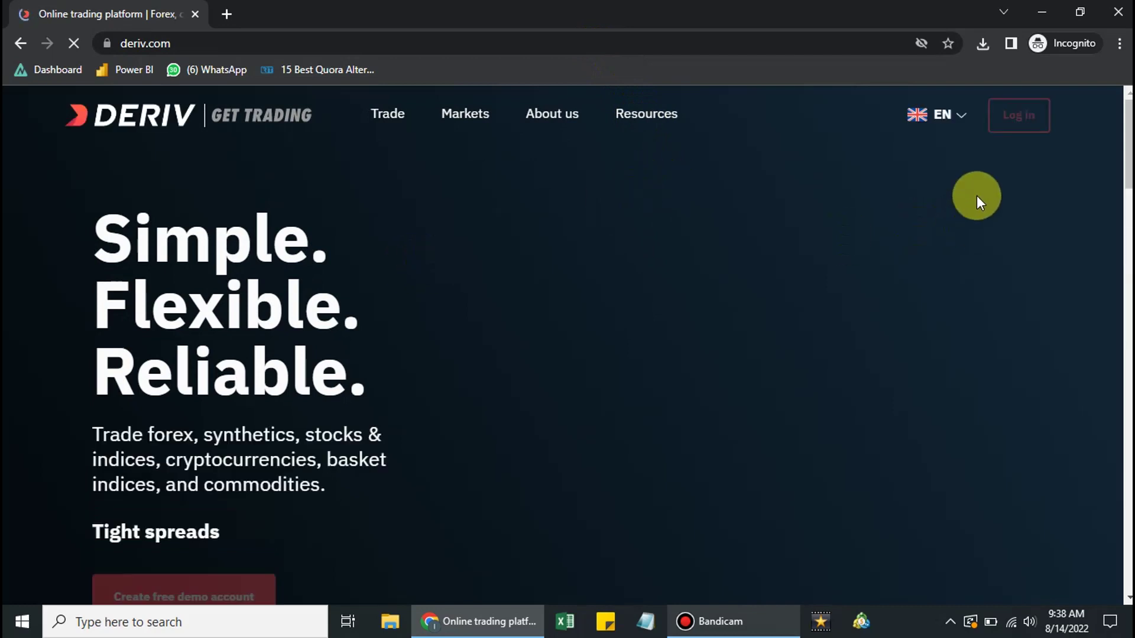
Log in to Deriv with the account e-mail and password.
left_click(1016, 125)
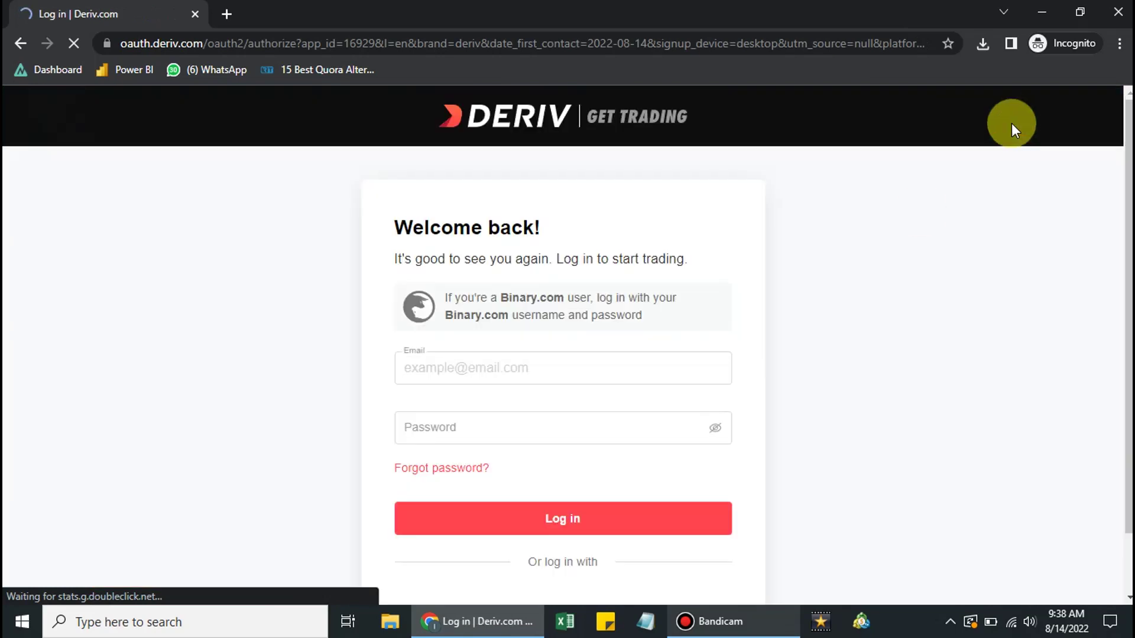
left_click(489, 369)
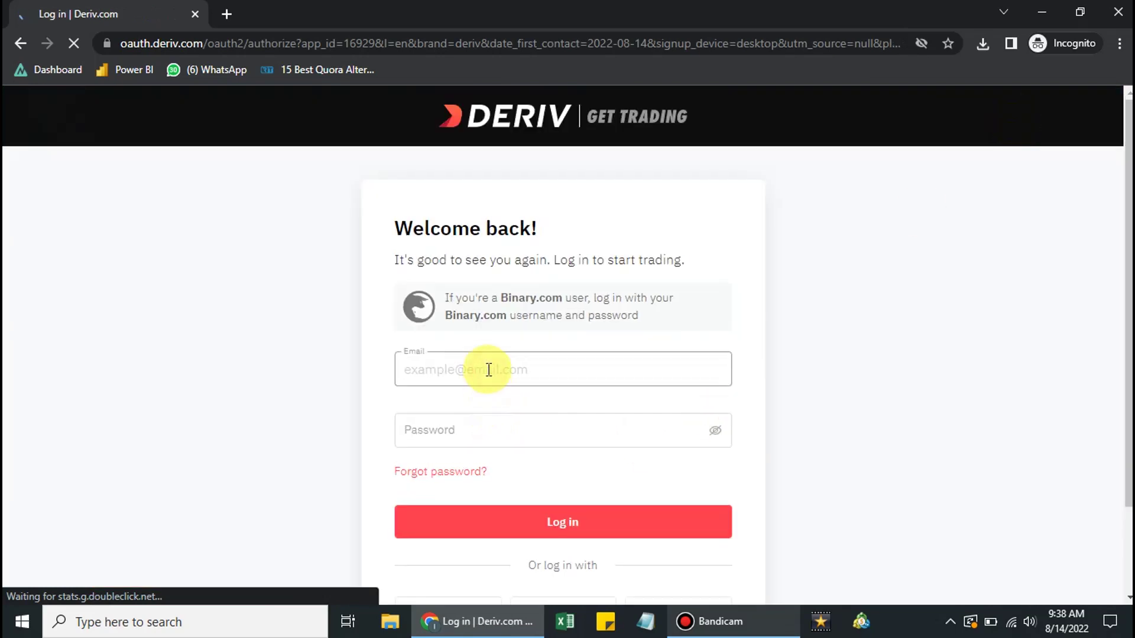
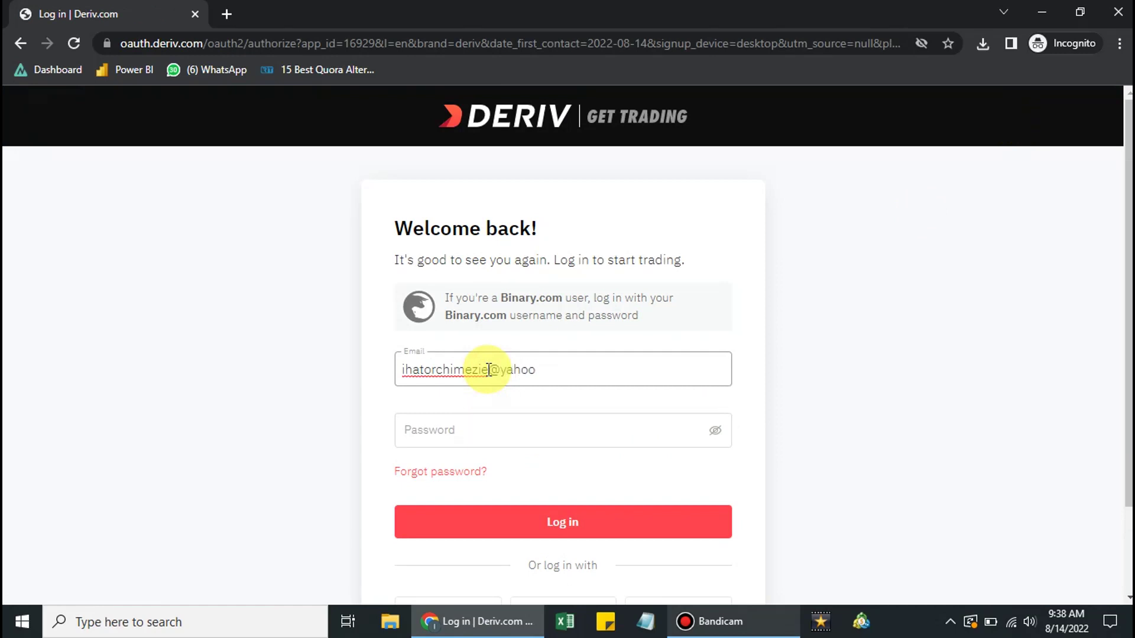
left_click(509, 431)
type("••••")
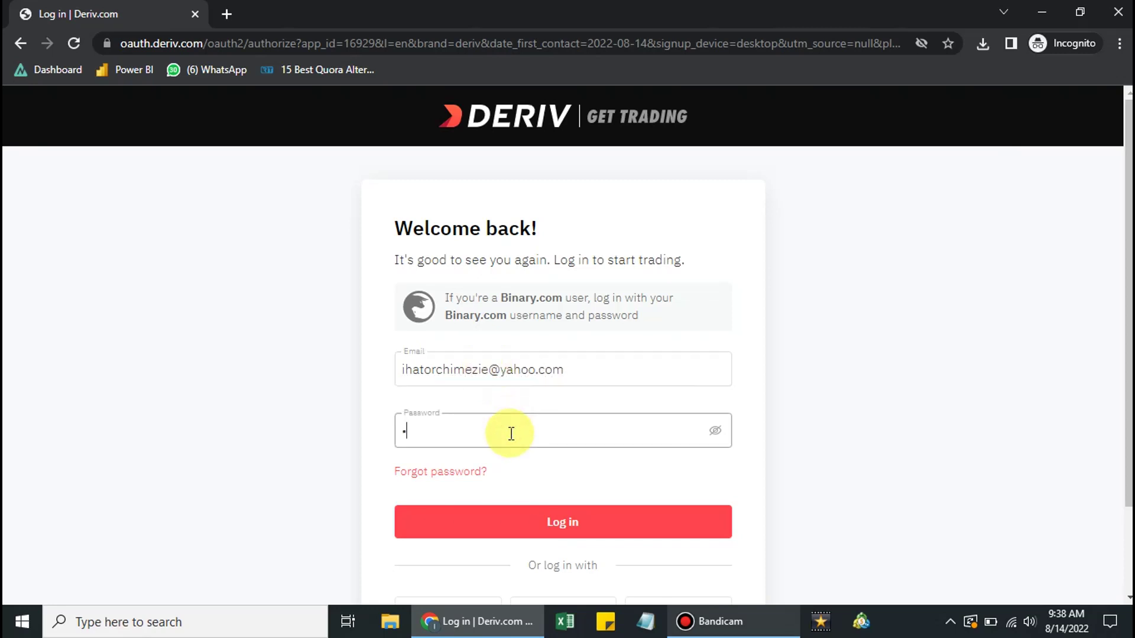
type("•••••••")
left_click(531, 525)
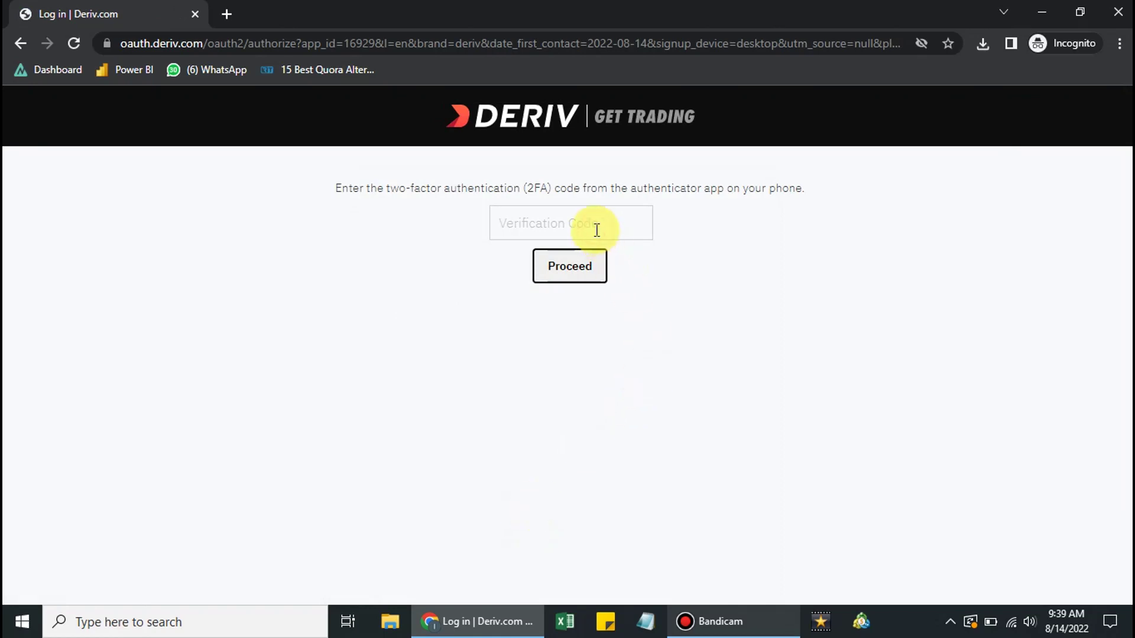
Submit the authenticator app's verification code to reach DTrader.
left_click(592, 260)
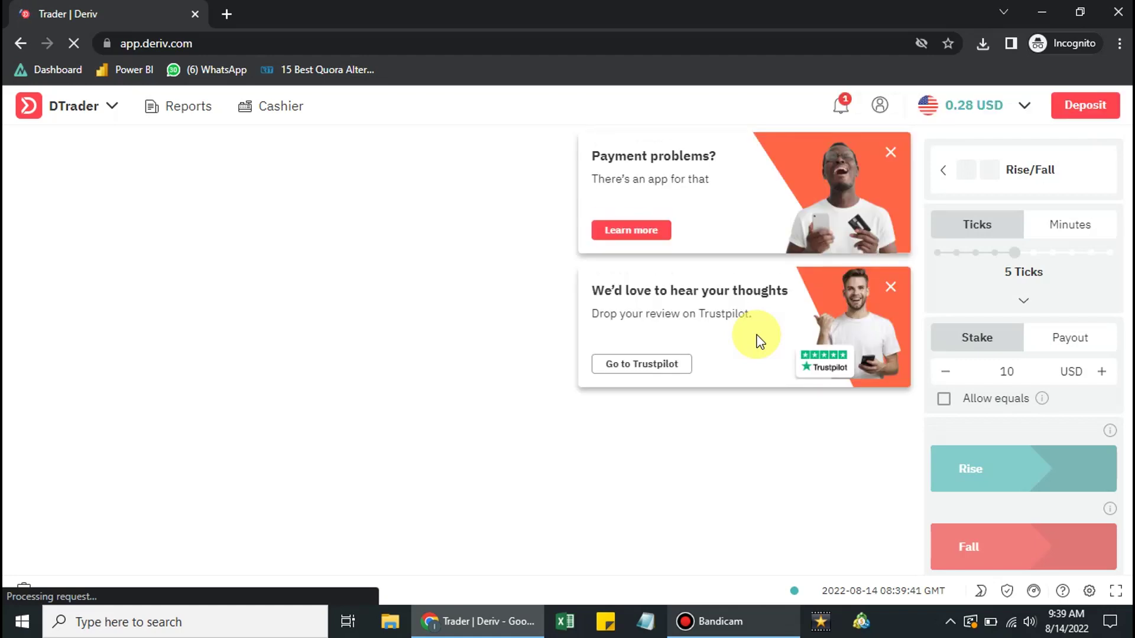
Close the Payment problems and Trustpilot promos, then switch to the DMT5 Synthetic demo account.
left_click(892, 157)
left_click(891, 157)
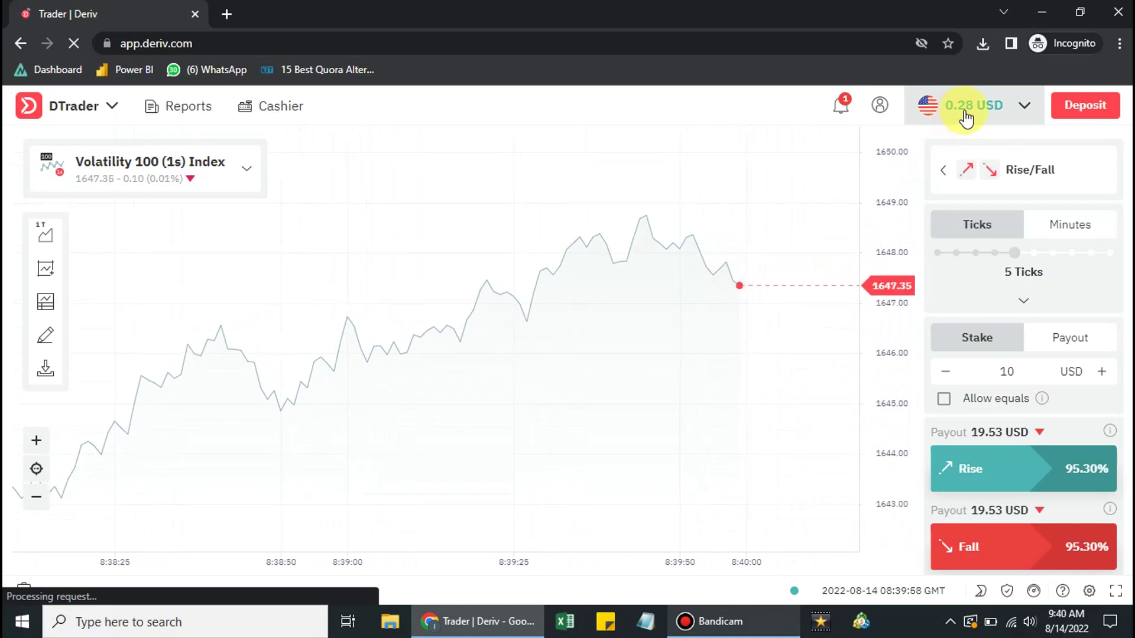
left_click(966, 117)
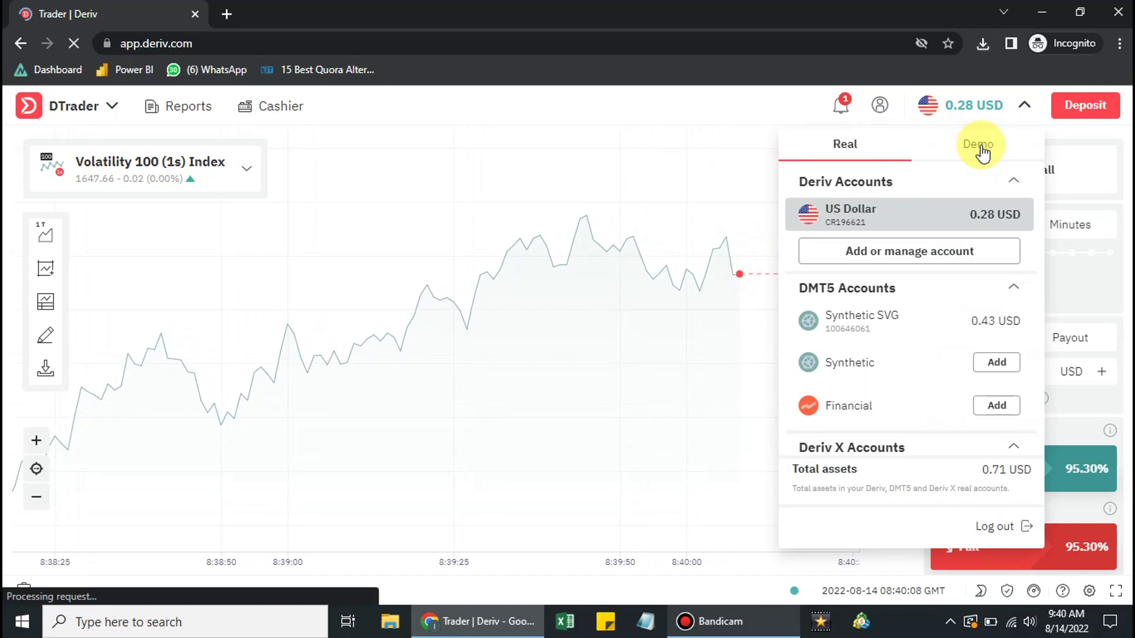
left_click(980, 146)
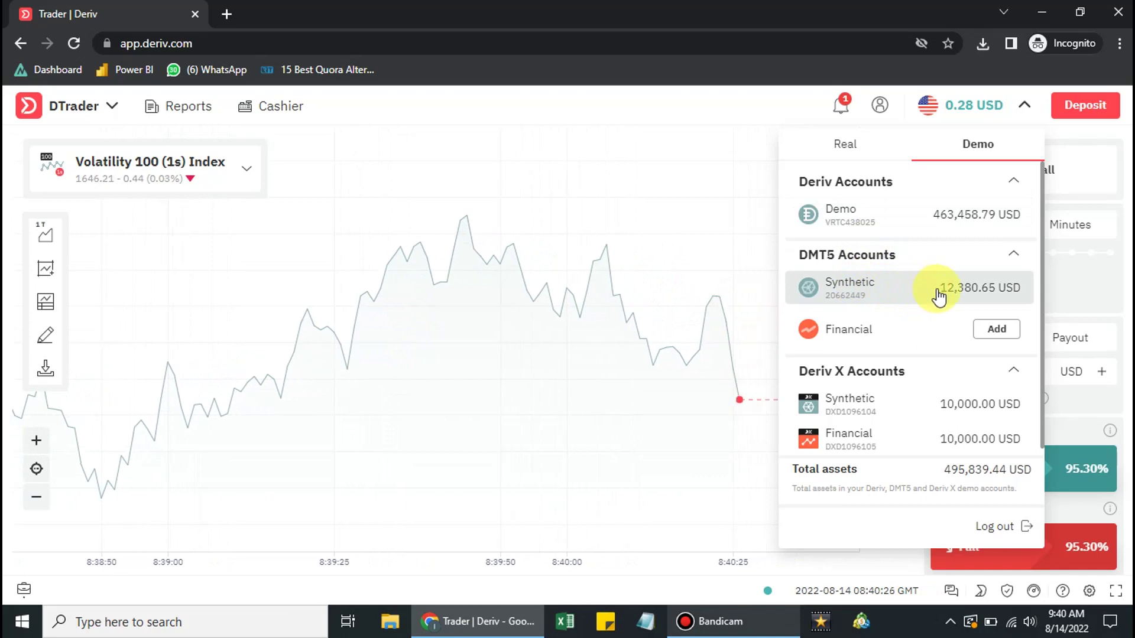
left_click(973, 294)
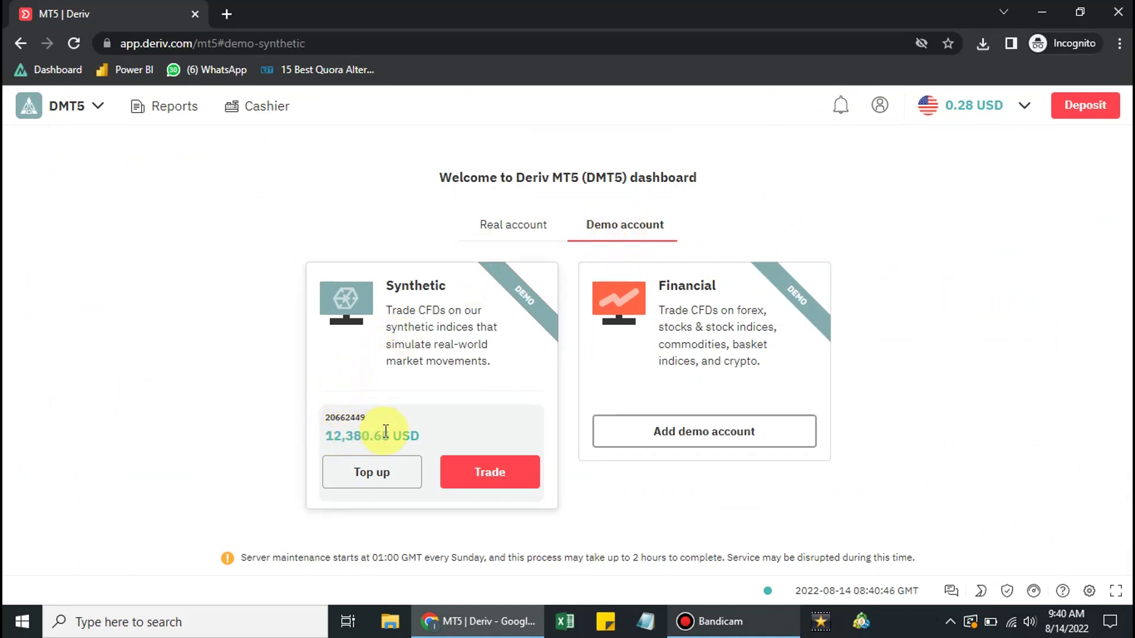
Open the Synthetic demo card's trading details and edit its password.
left_click(511, 479)
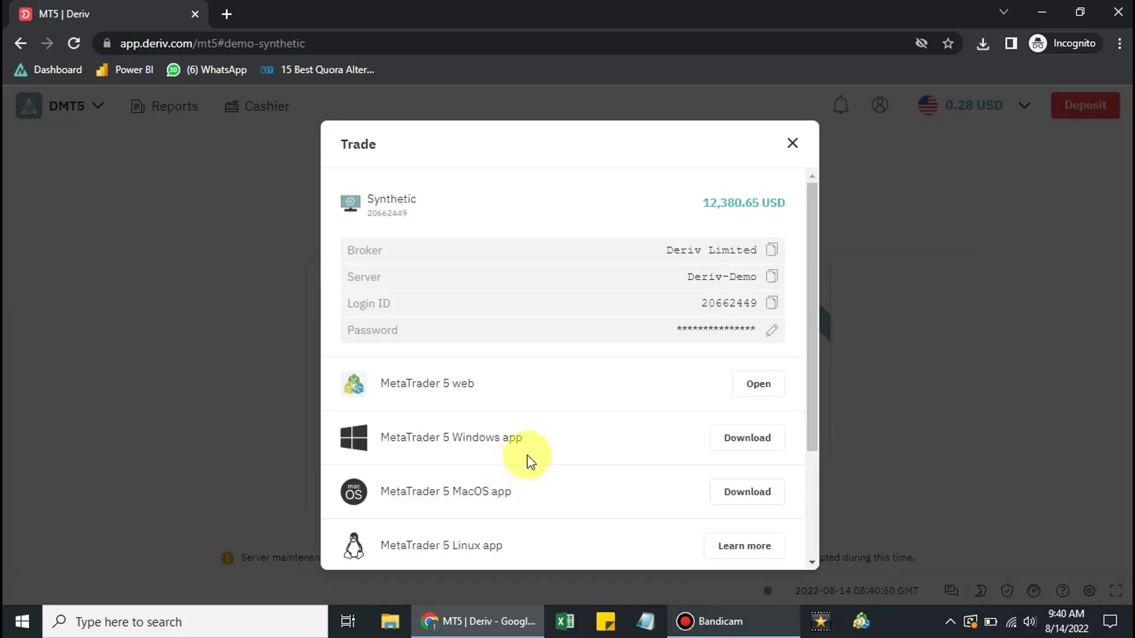
left_click(772, 332)
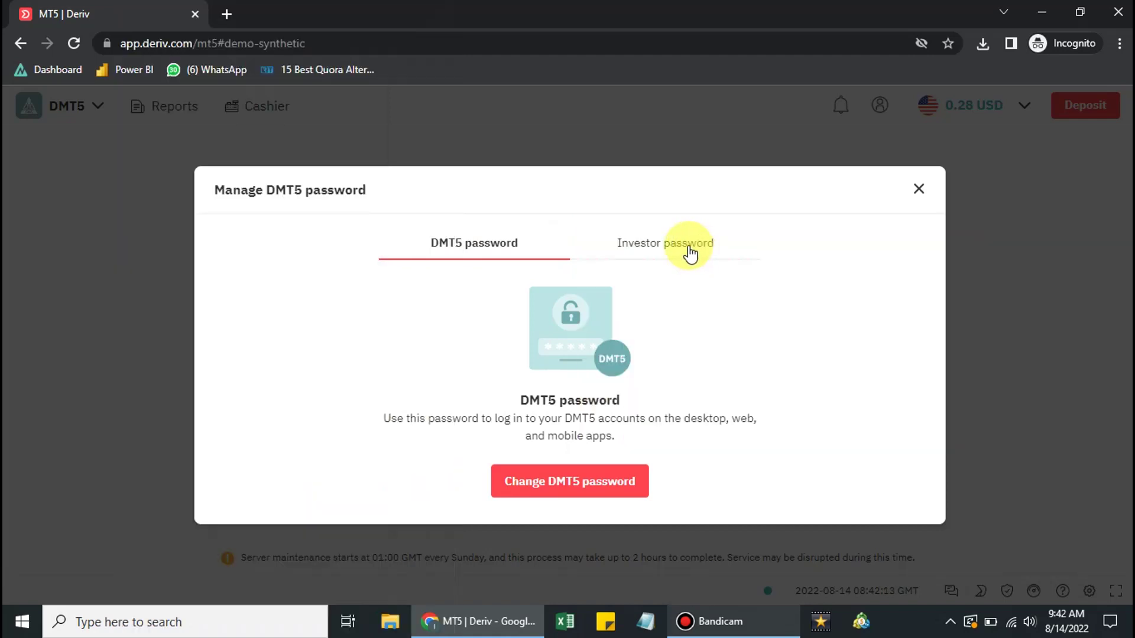
On the Investor password tab, request a create-or-reset investor password e-mail.
left_click(688, 247)
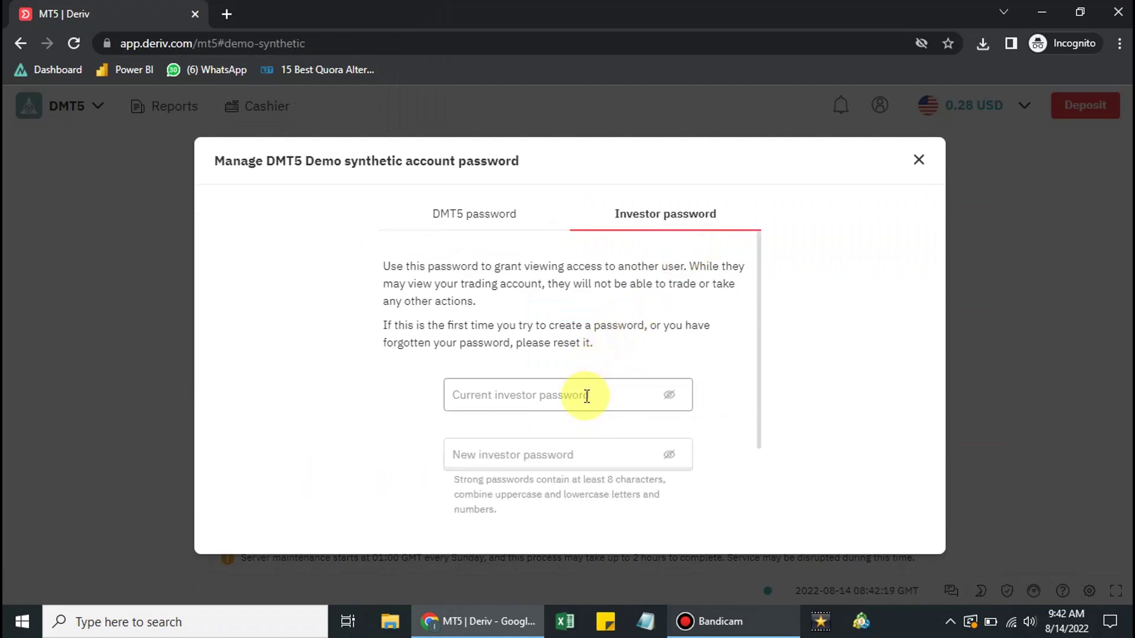
scroll(587, 396, "down", 1)
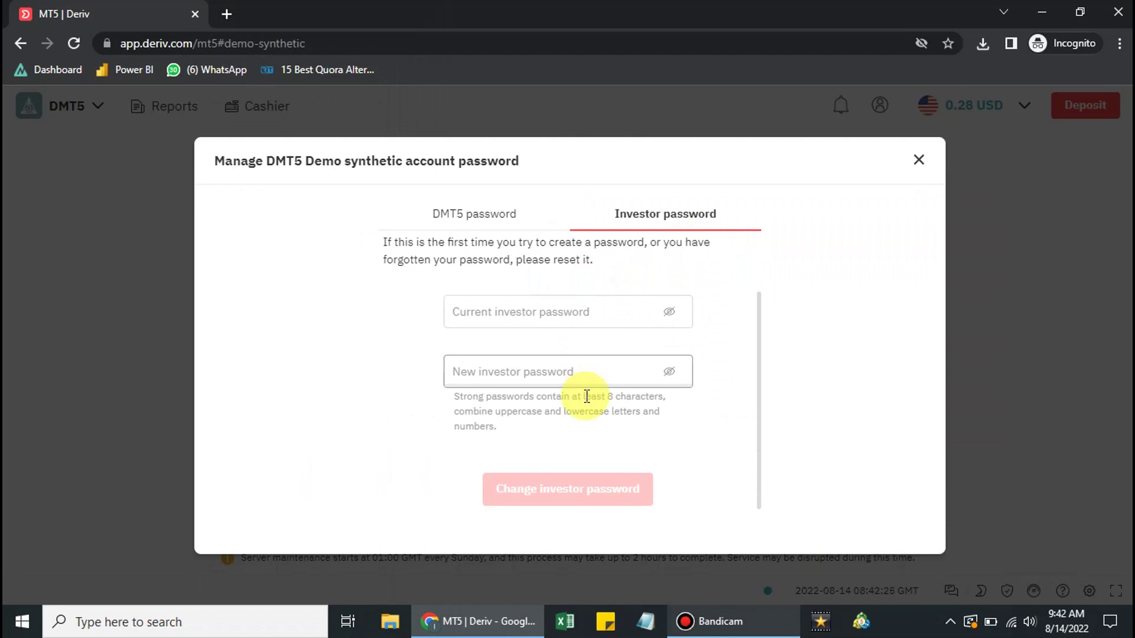
scroll(587, 396, "up", 1)
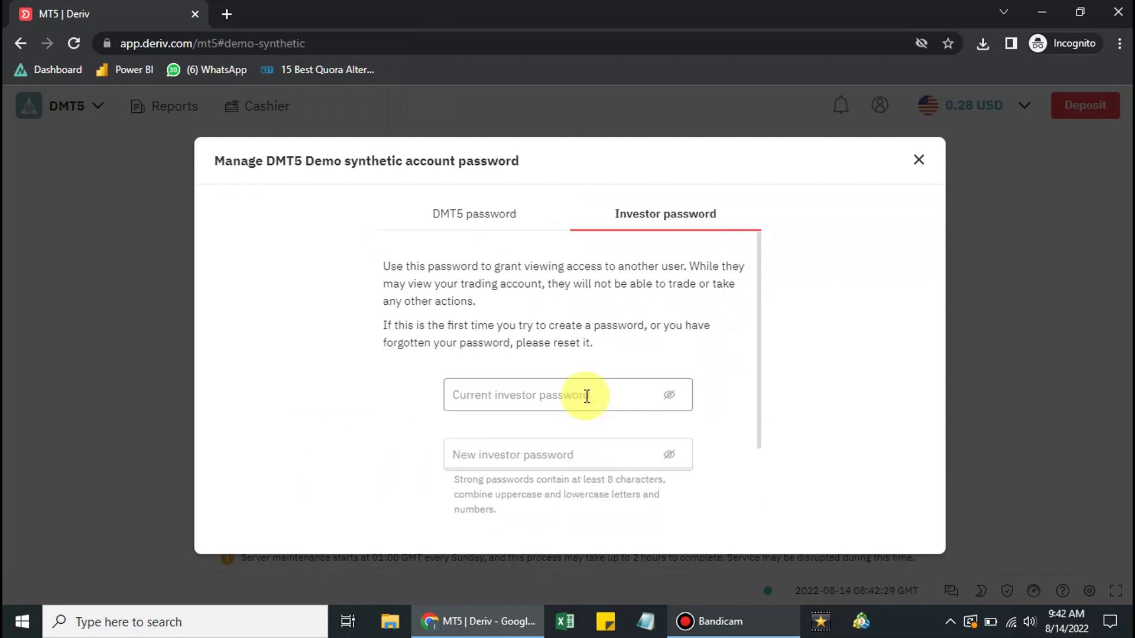
scroll(587, 396, "down", 2)
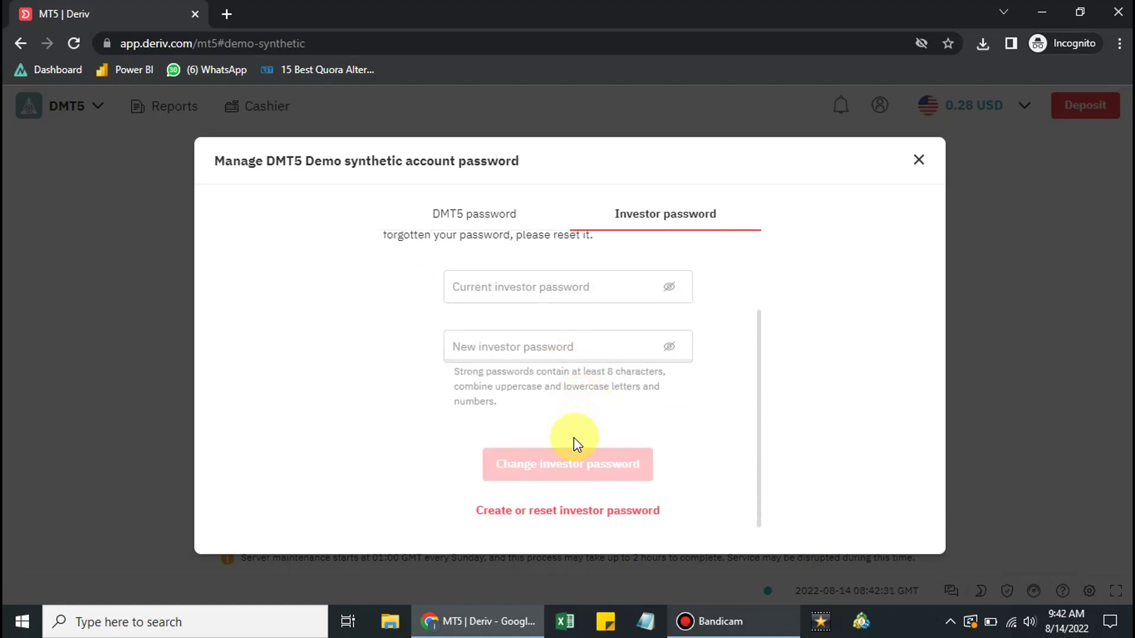
left_click(573, 513)
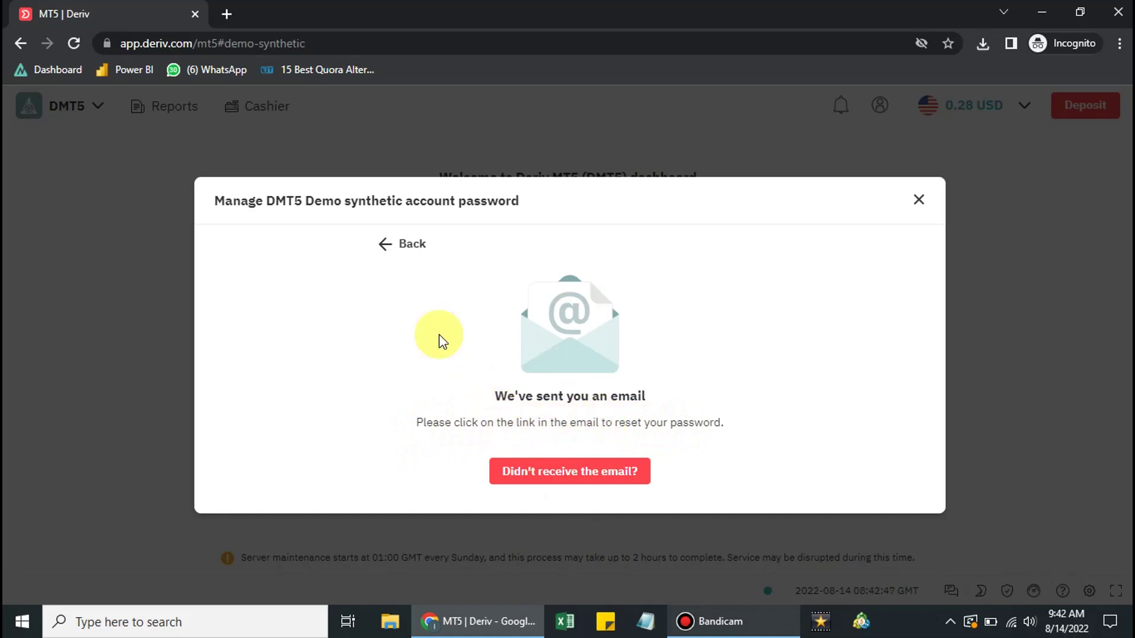
Open Yahoo Mail in a new tab and go to its sign-in page.
left_click(226, 14)
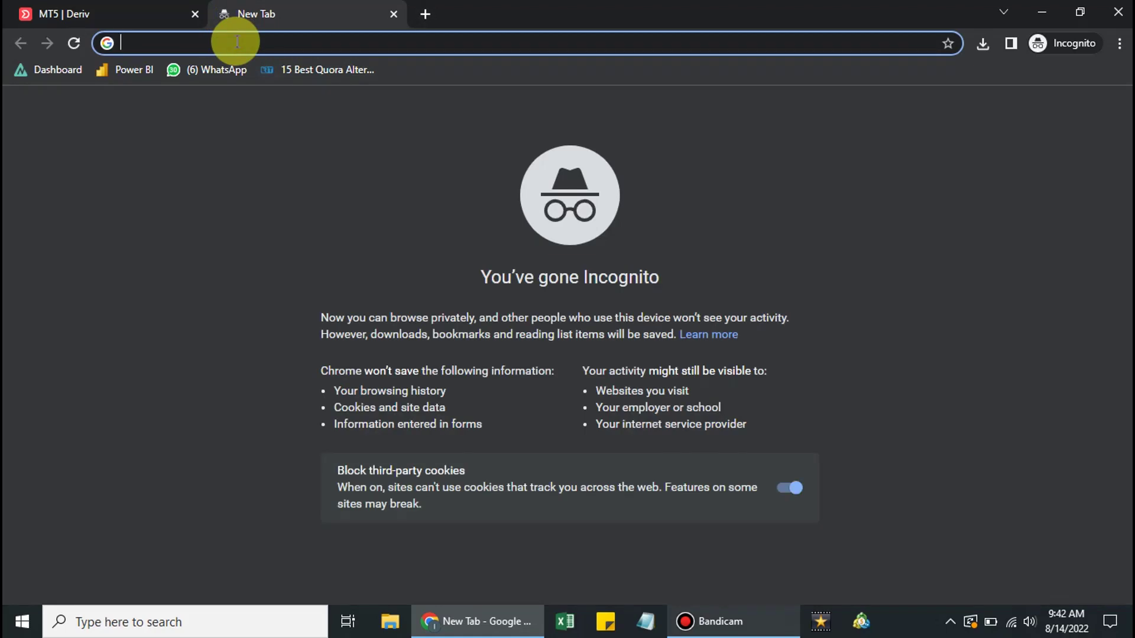
type("yah")
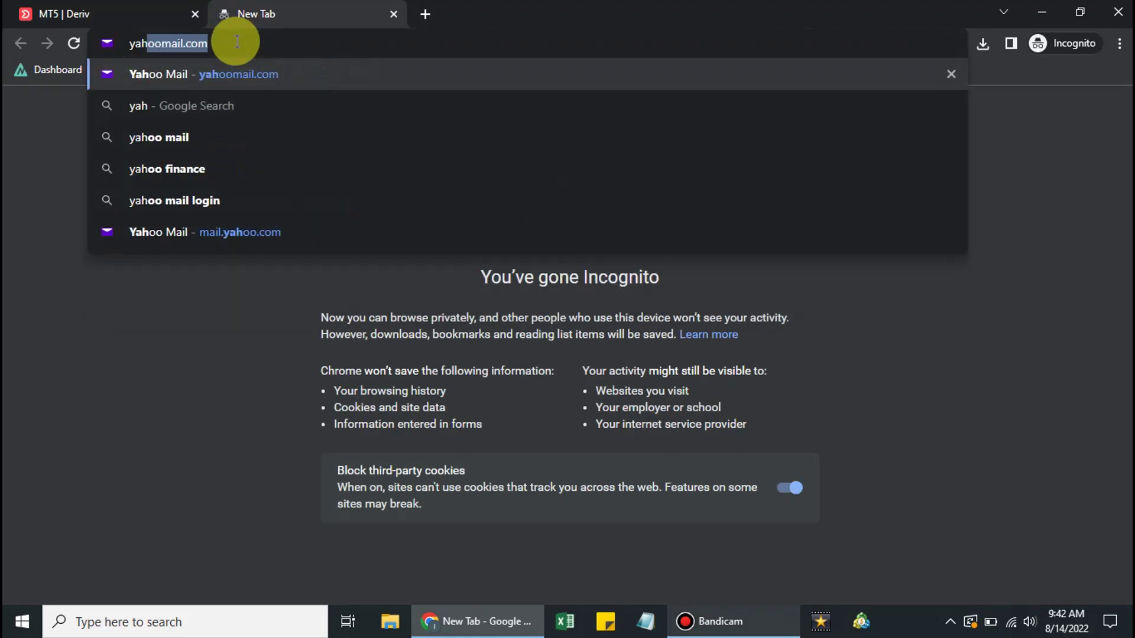
key("Return")
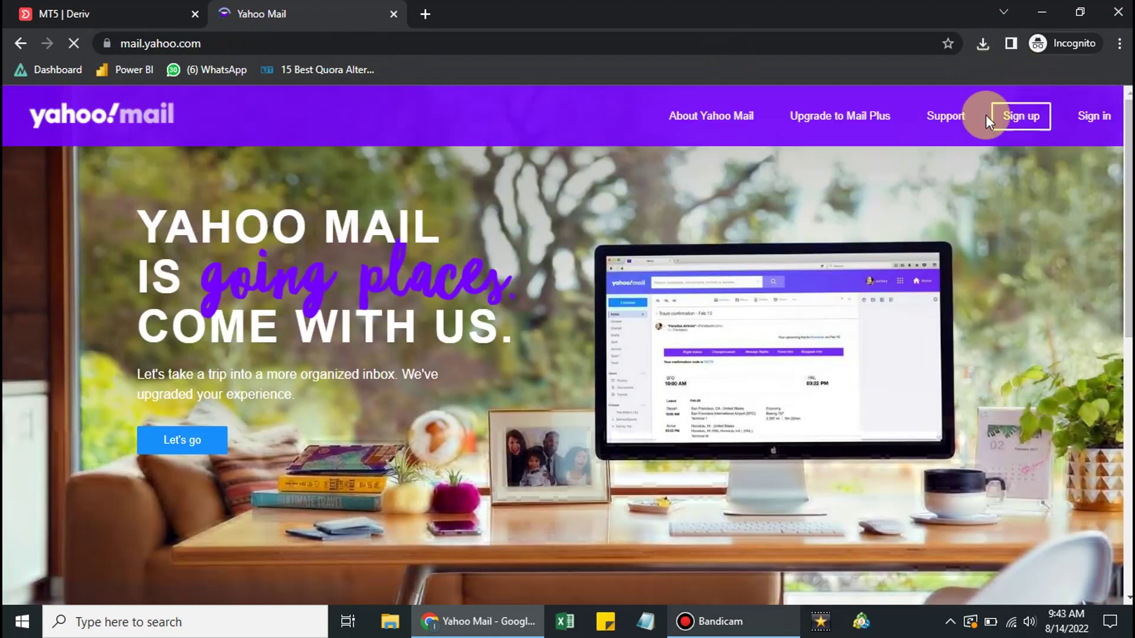
left_click(1058, 116)
left_click(1094, 116)
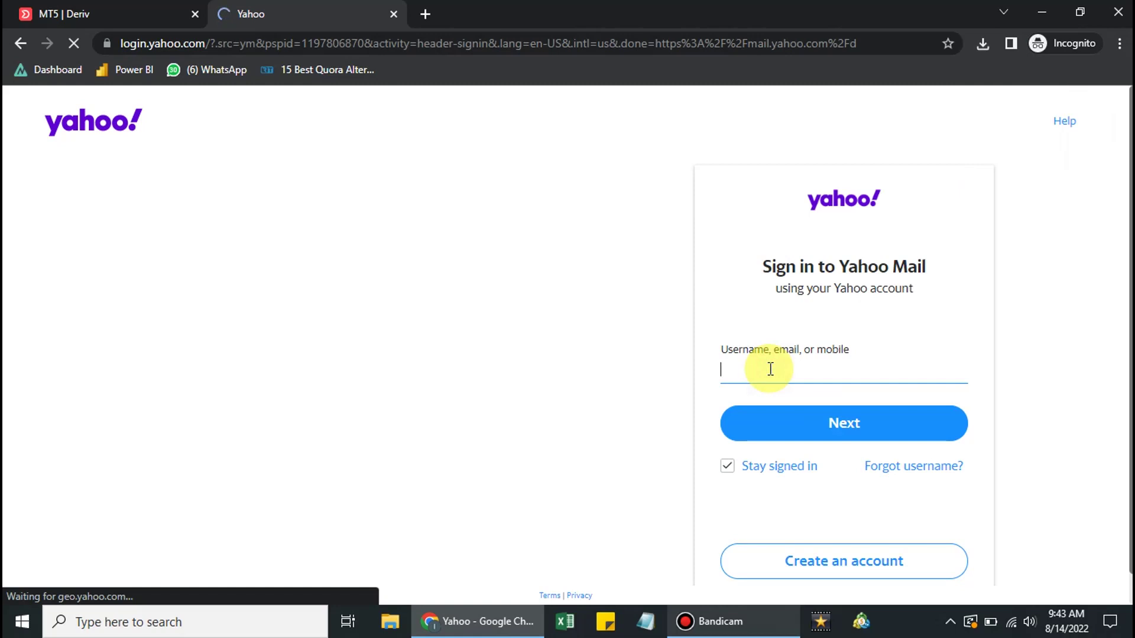
Sign in to Yahoo with the saved username and the account password.
left_click(770, 369)
type("i")
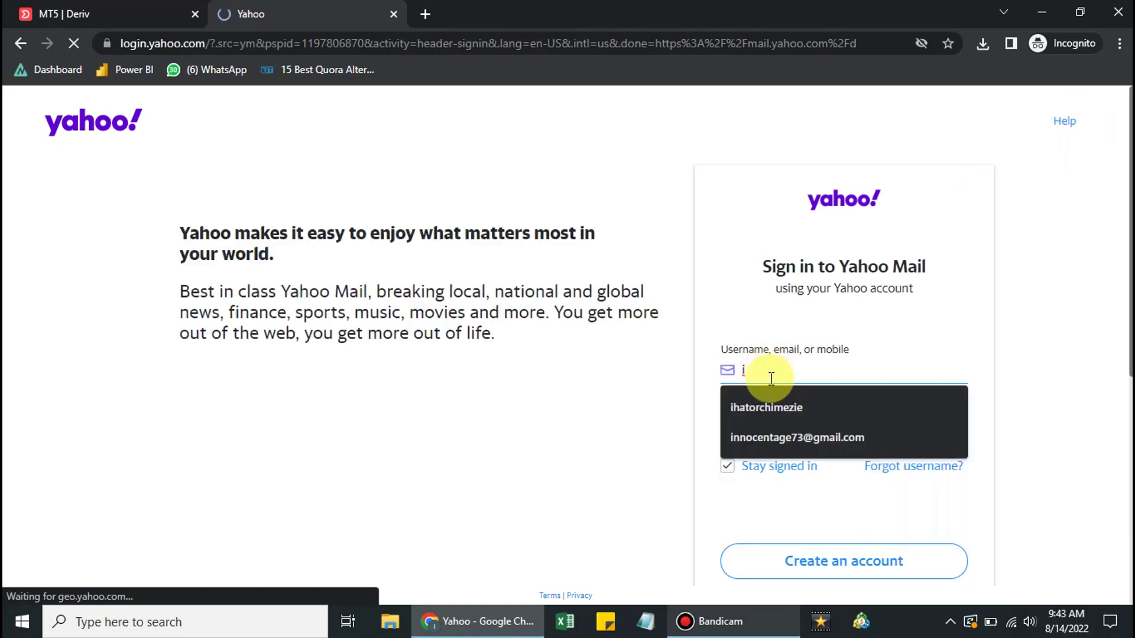
left_click(778, 406)
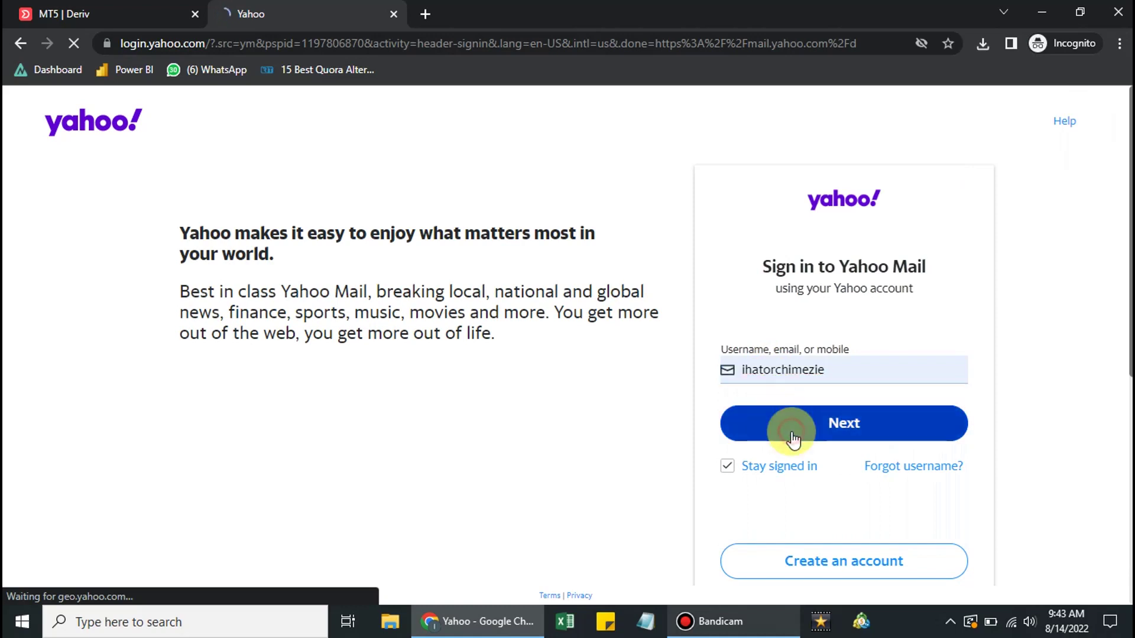
left_click(791, 434)
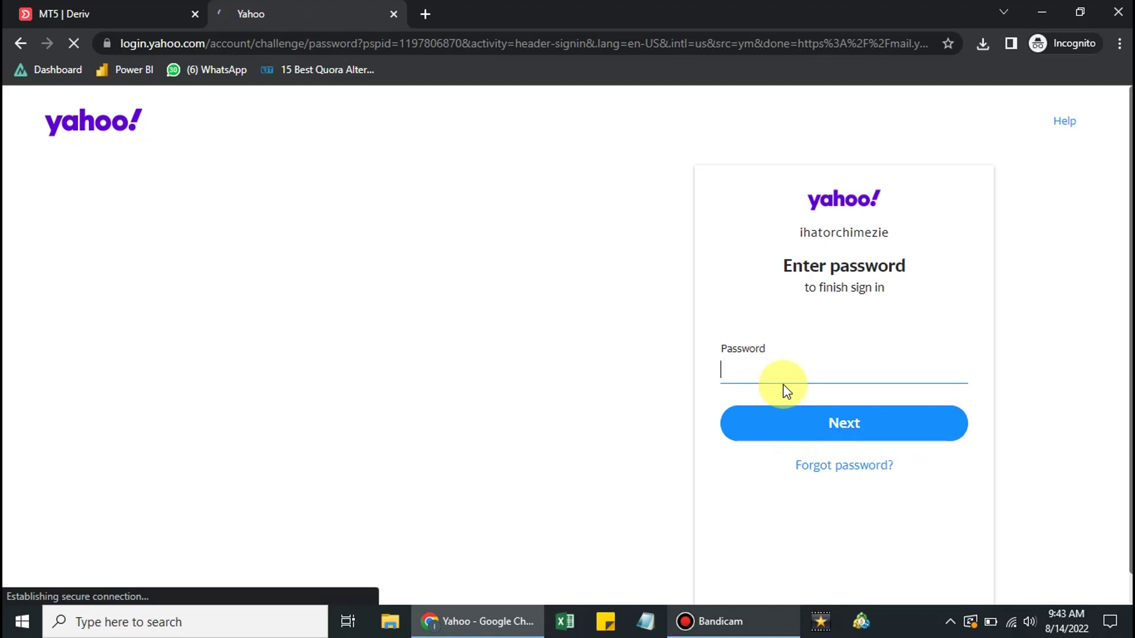
type("•••••••••")
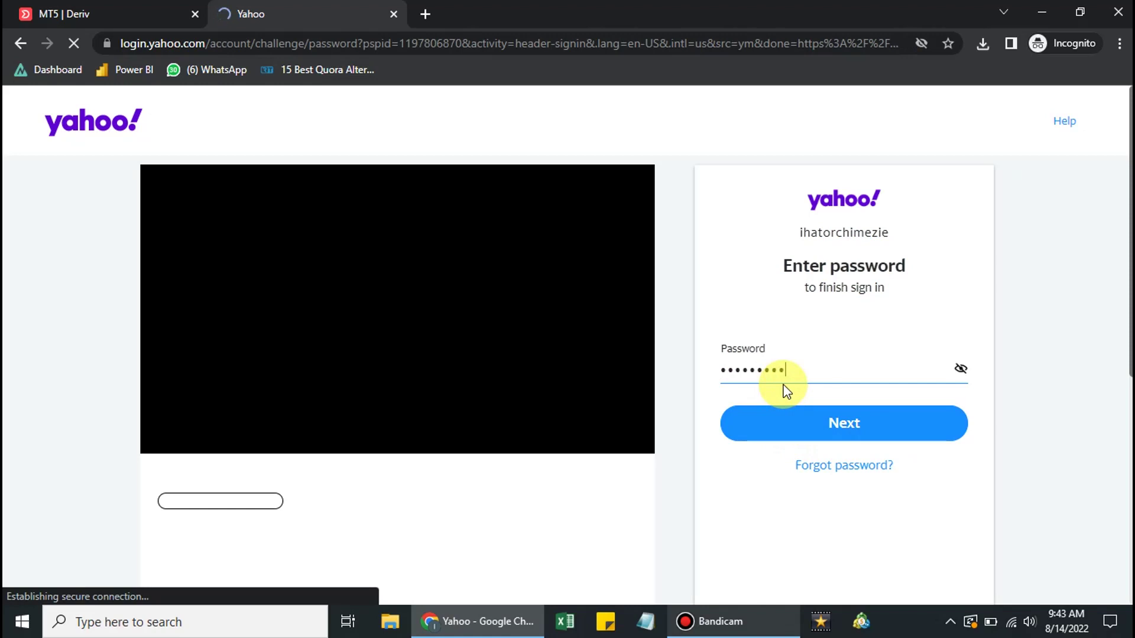
type("•")
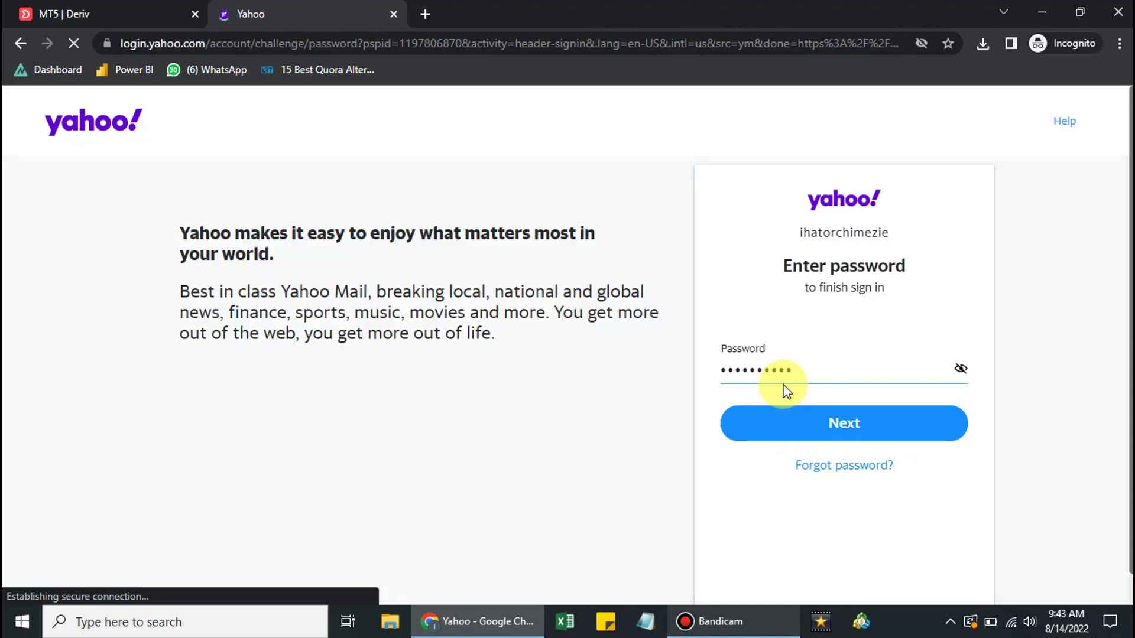
type("••")
left_click(804, 422)
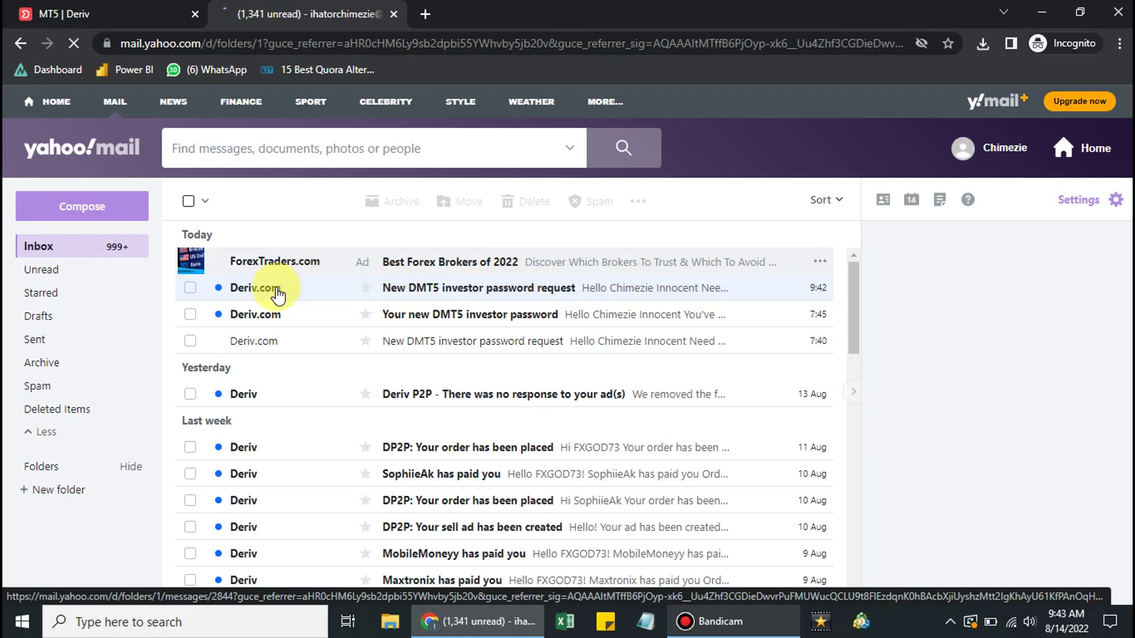
Open the 9:42 Deriv.com e-mail and follow its 'Change my investor password' link.
left_click(414, 287)
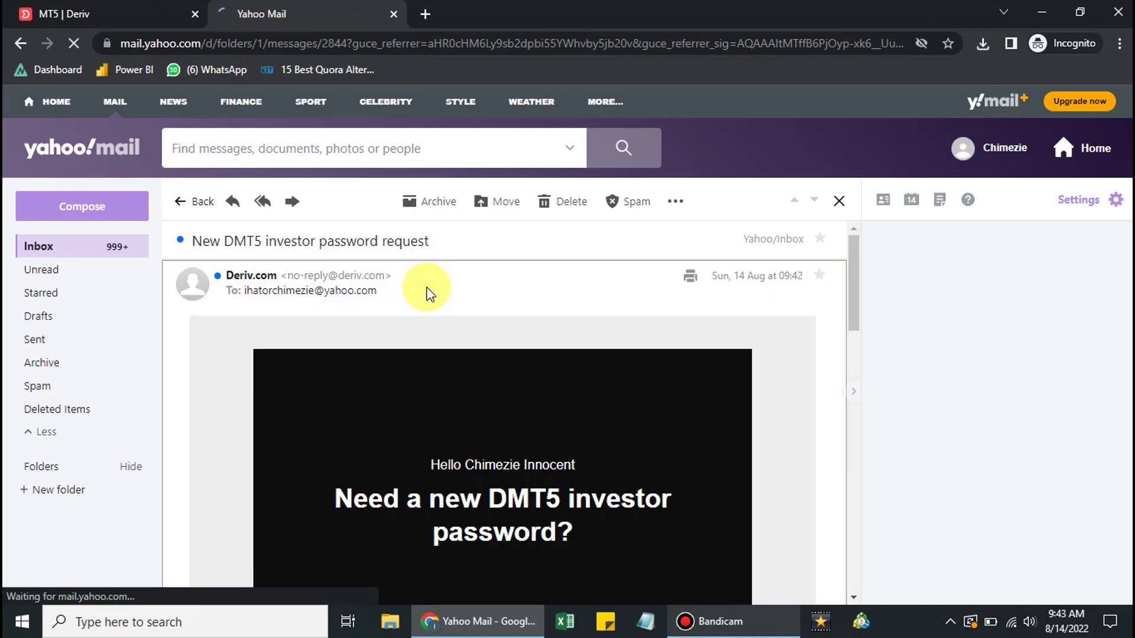
scroll(431, 340, "down", 4)
scroll(432, 339, "up", 4)
scroll(432, 346, "down", 4)
scroll(431, 345, "up", 3)
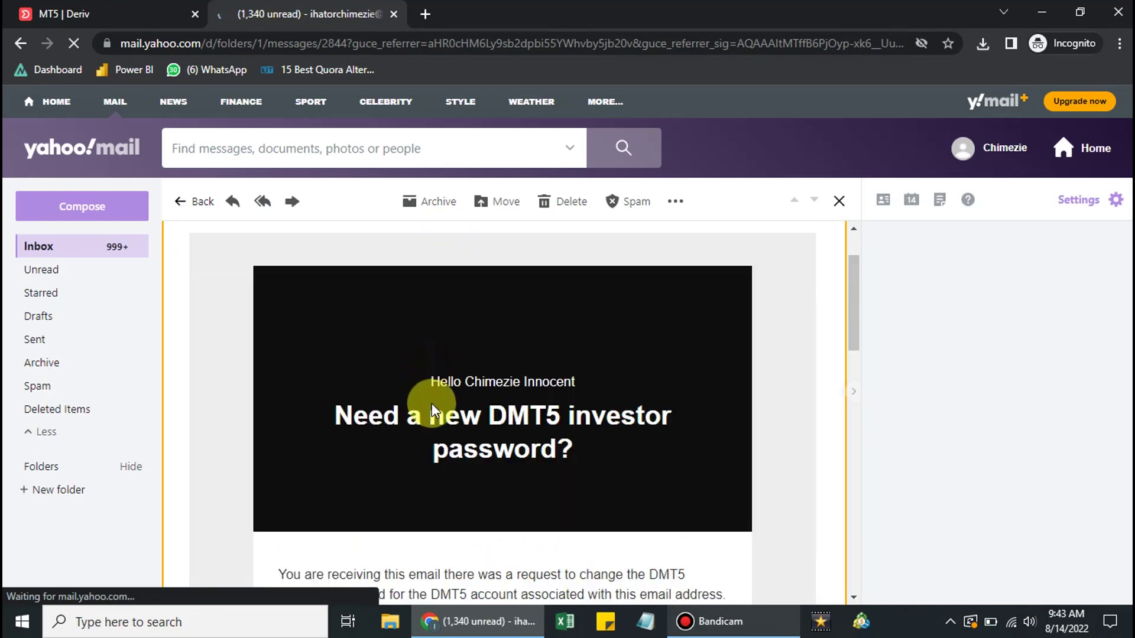
scroll(431, 405, "down", 3)
scroll(431, 405, "up", 1)
scroll(431, 405, "down", 1)
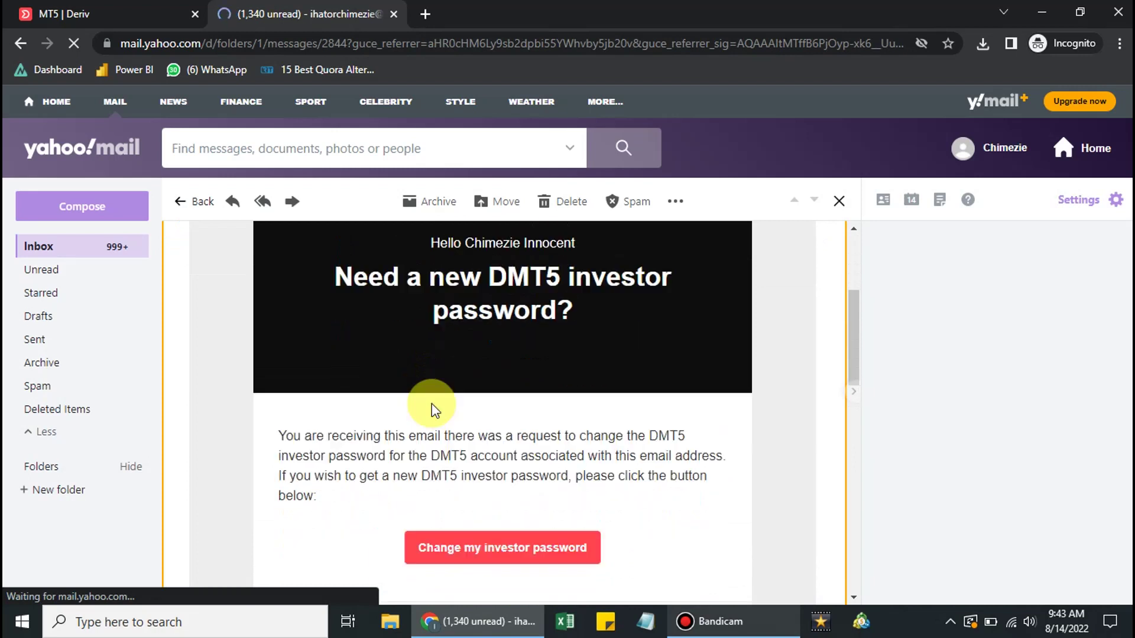
scroll(431, 403, "down", 2)
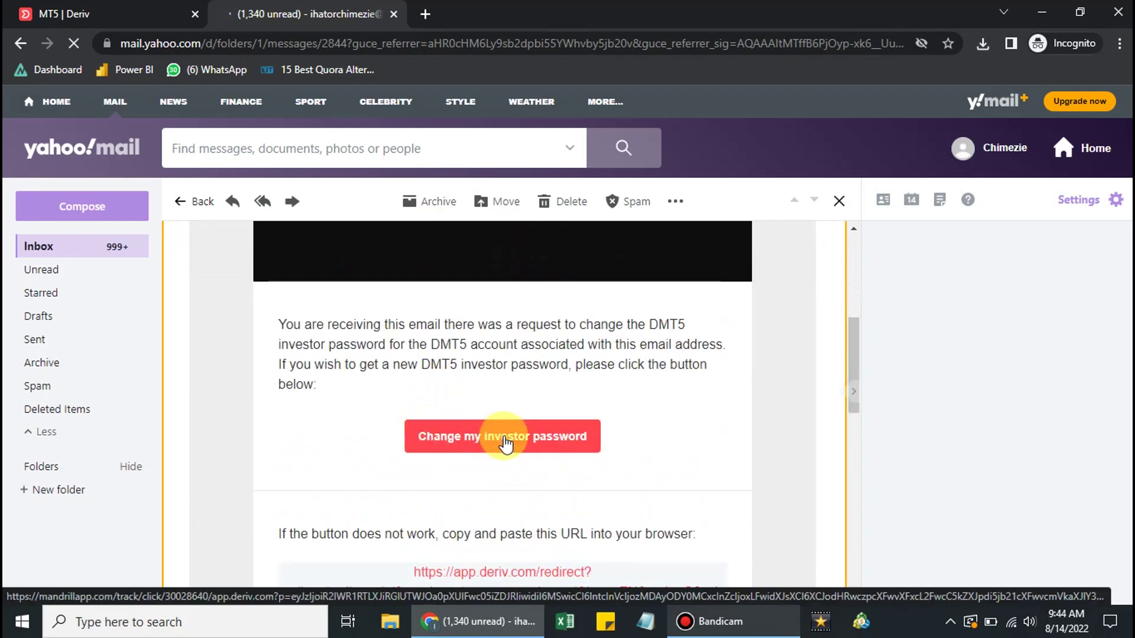
scroll(505, 444, "down", 3)
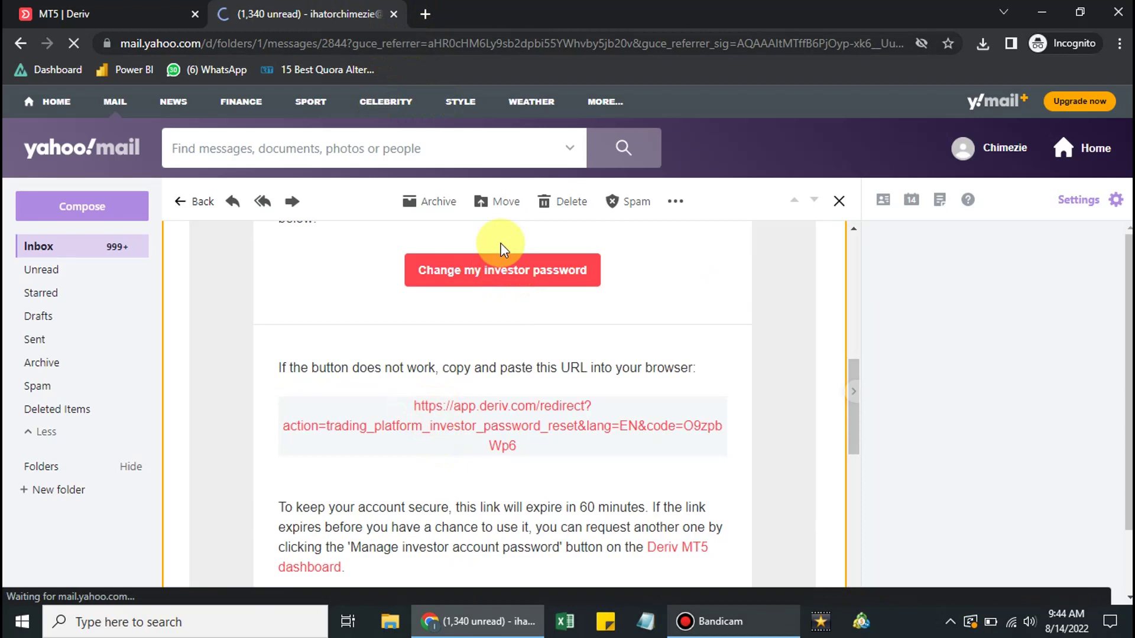
left_click(495, 280)
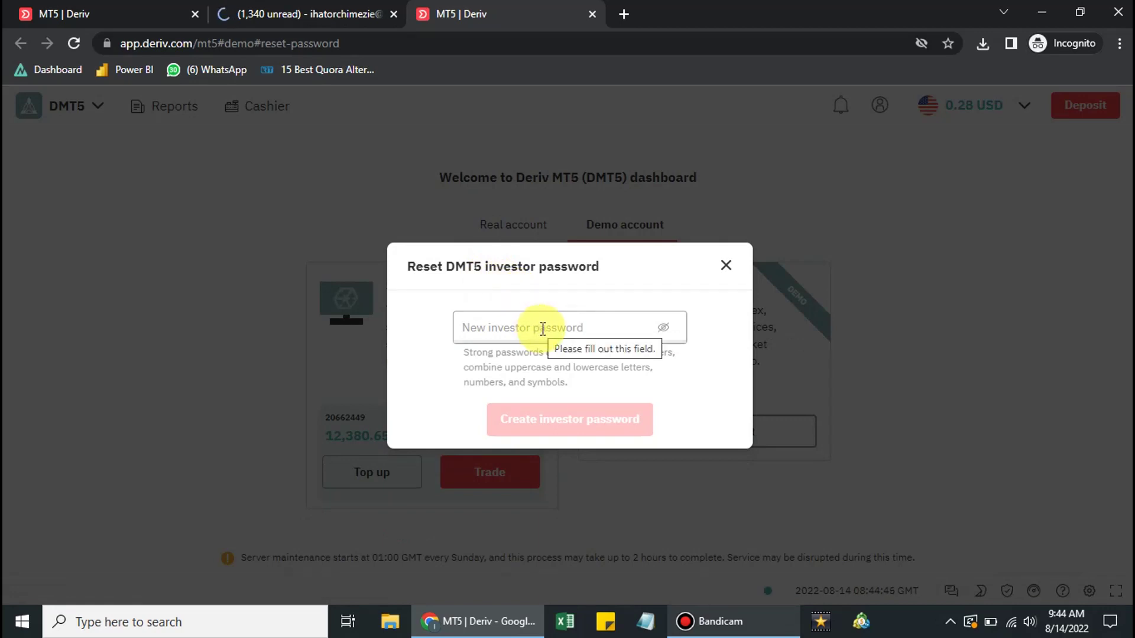
Create a strong new DMT5 investor password and confirm the success message.
left_click(542, 329)
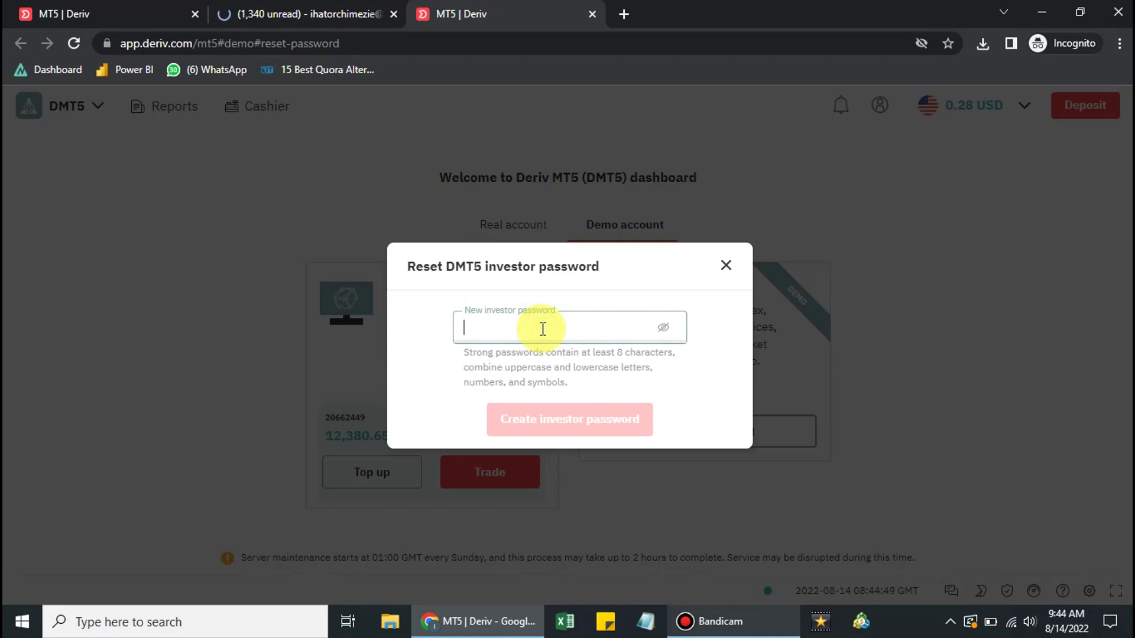
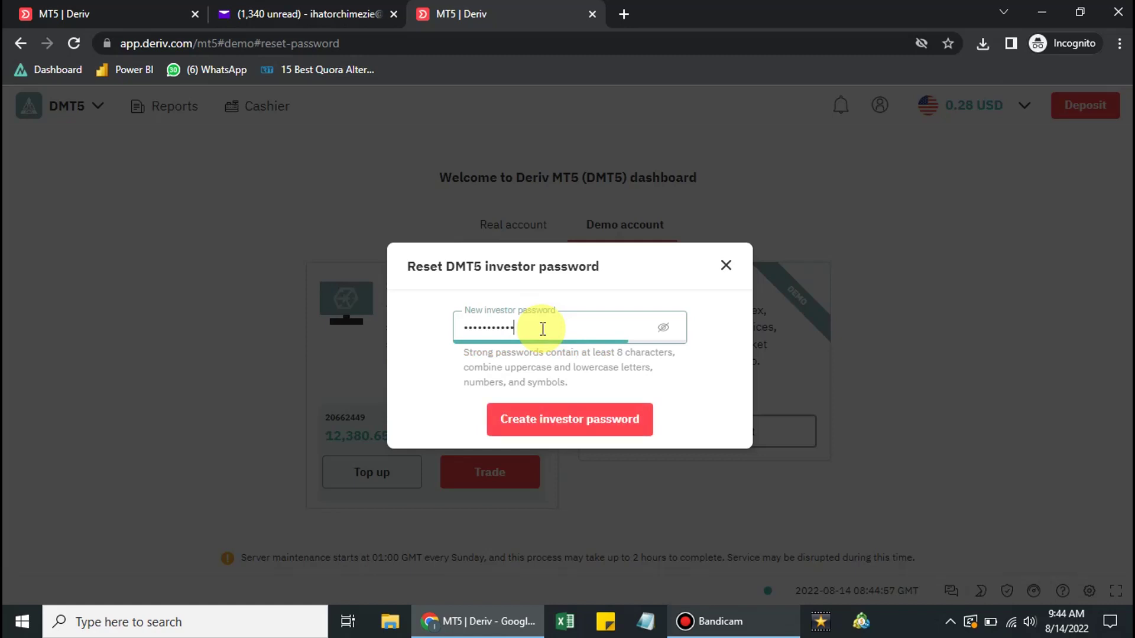
left_click(561, 418)
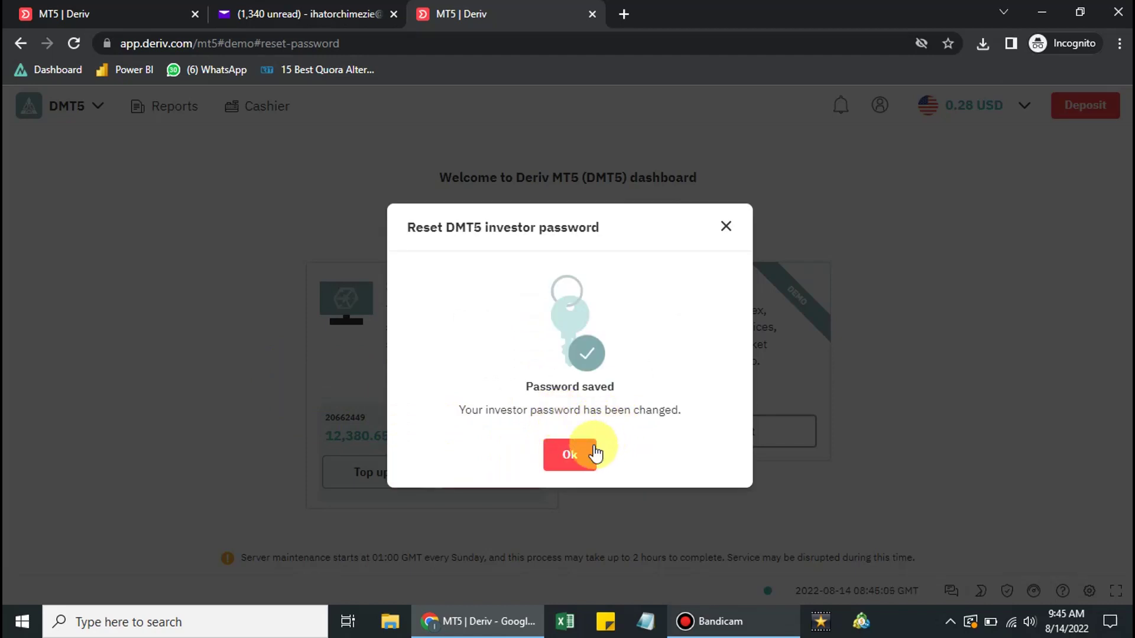
left_click(583, 454)
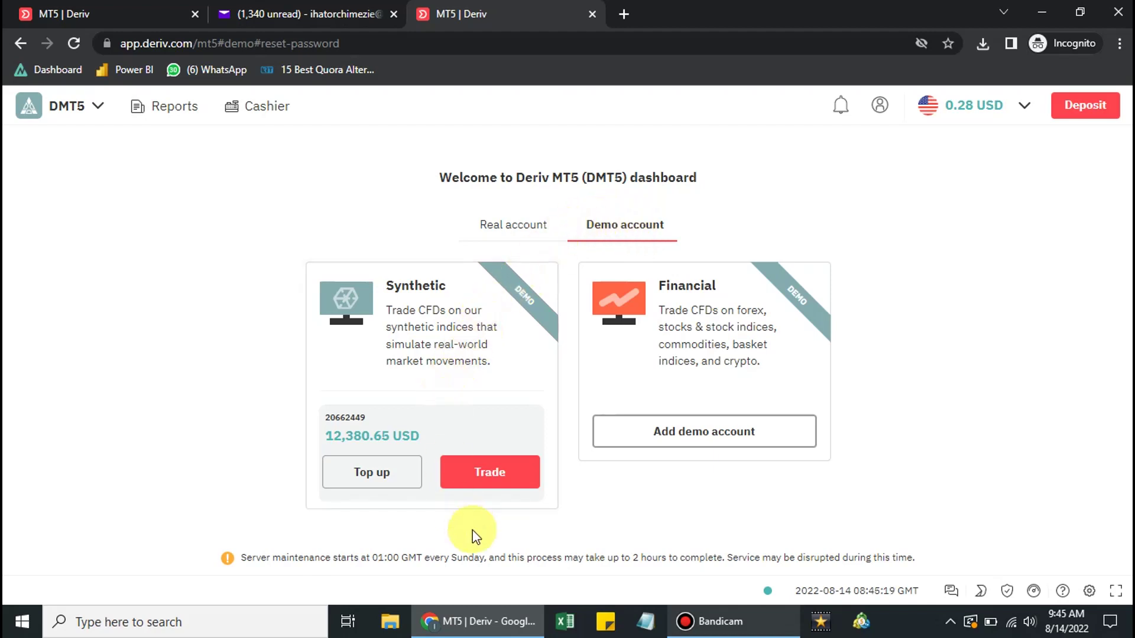
Open the Synthetic demo account's trading details, then launch MetaTrader 5 from the taskbar.
left_click(494, 473)
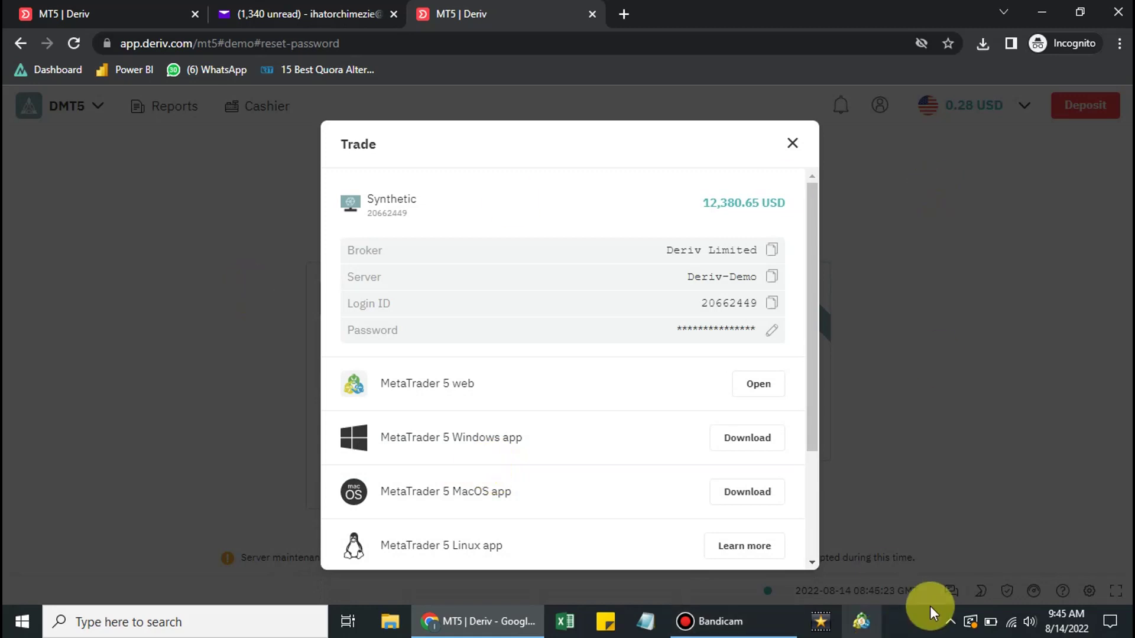
left_click(863, 628)
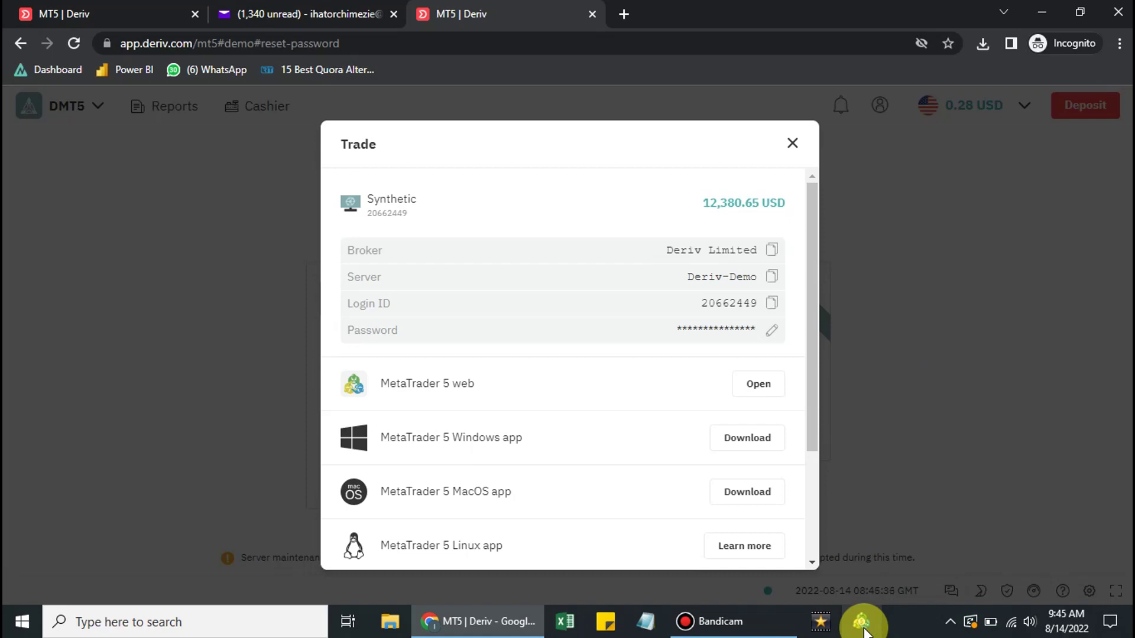
left_click(861, 622)
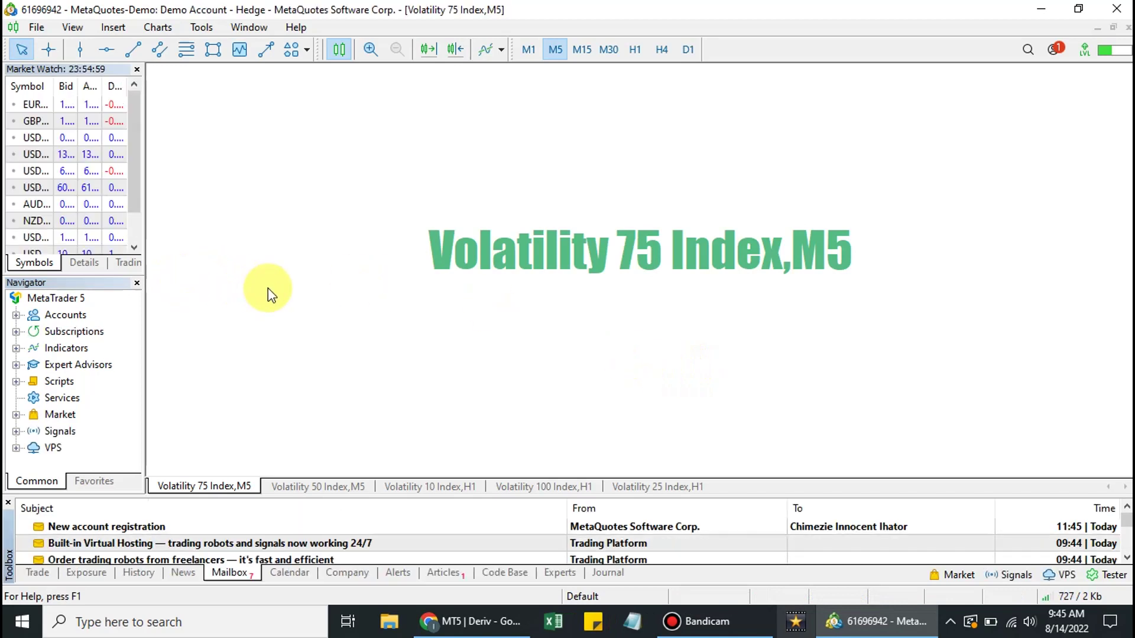
Expand Accounts in the Navigator and open its Login to Trade Account form.
left_click(18, 315)
left_click(18, 316)
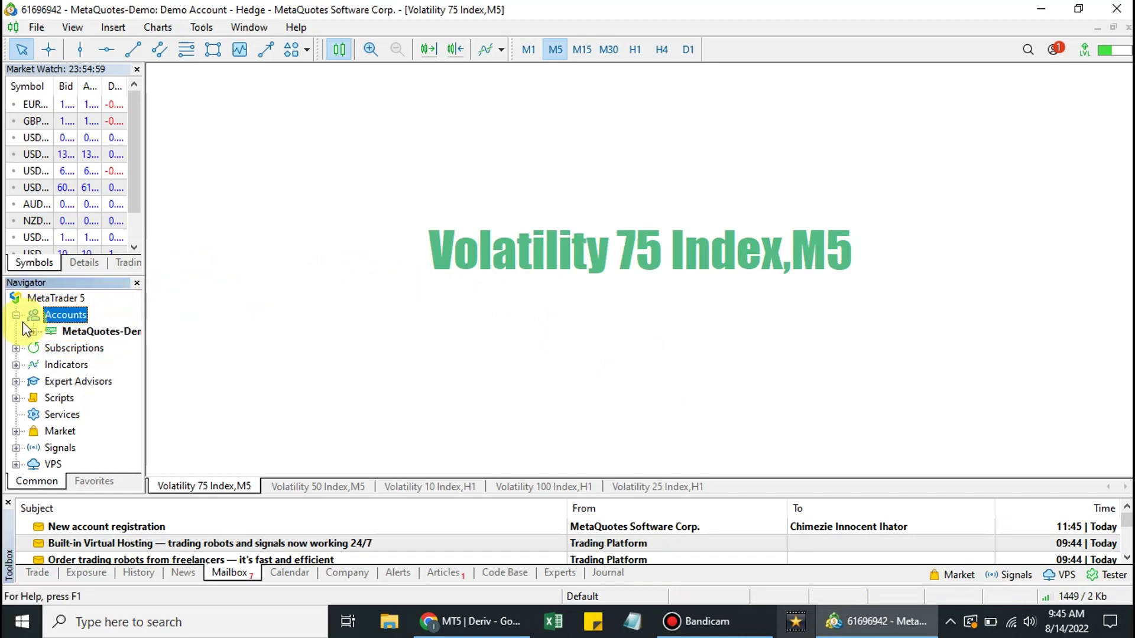
right_click(60, 322)
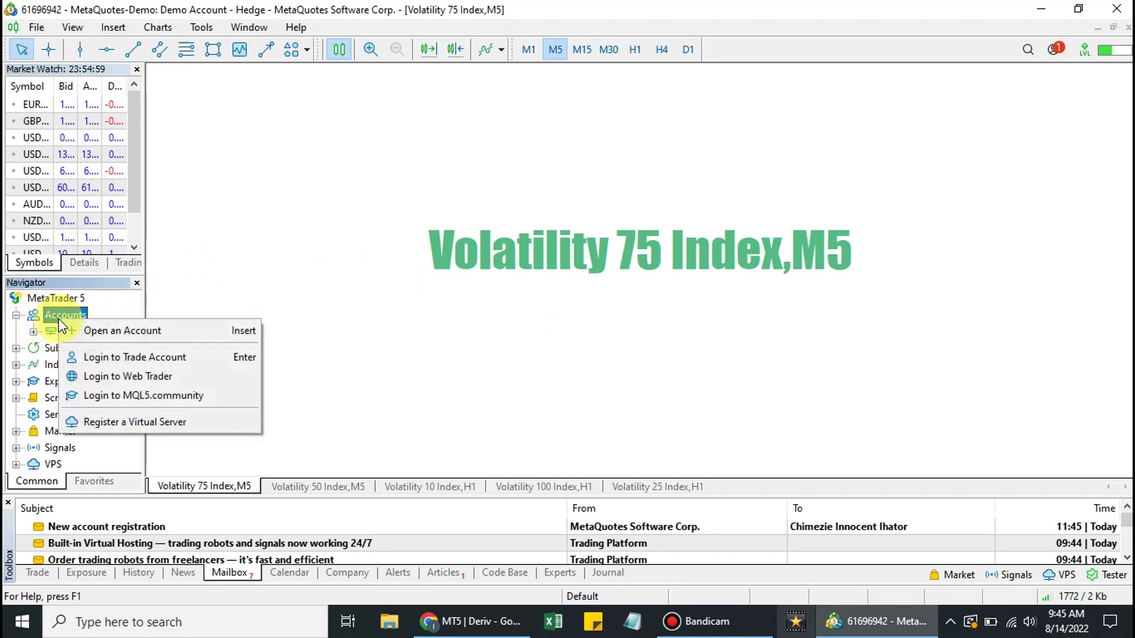
left_click(135, 358)
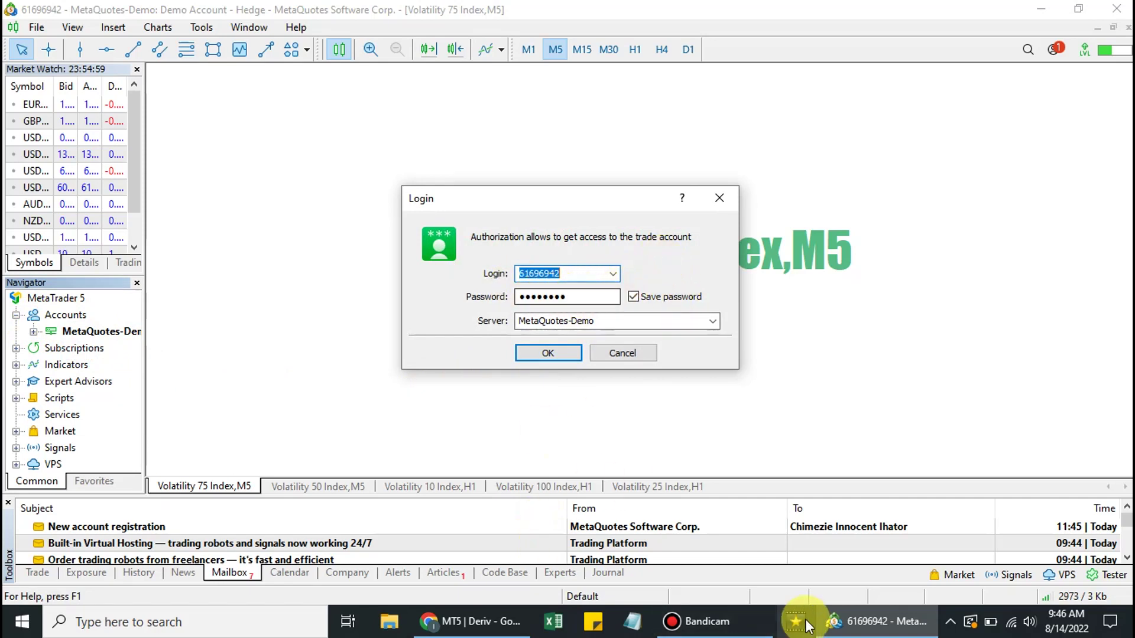
Copy the Deriv Synthetic demo login ID into the Login field and select the saved password.
left_click(479, 621)
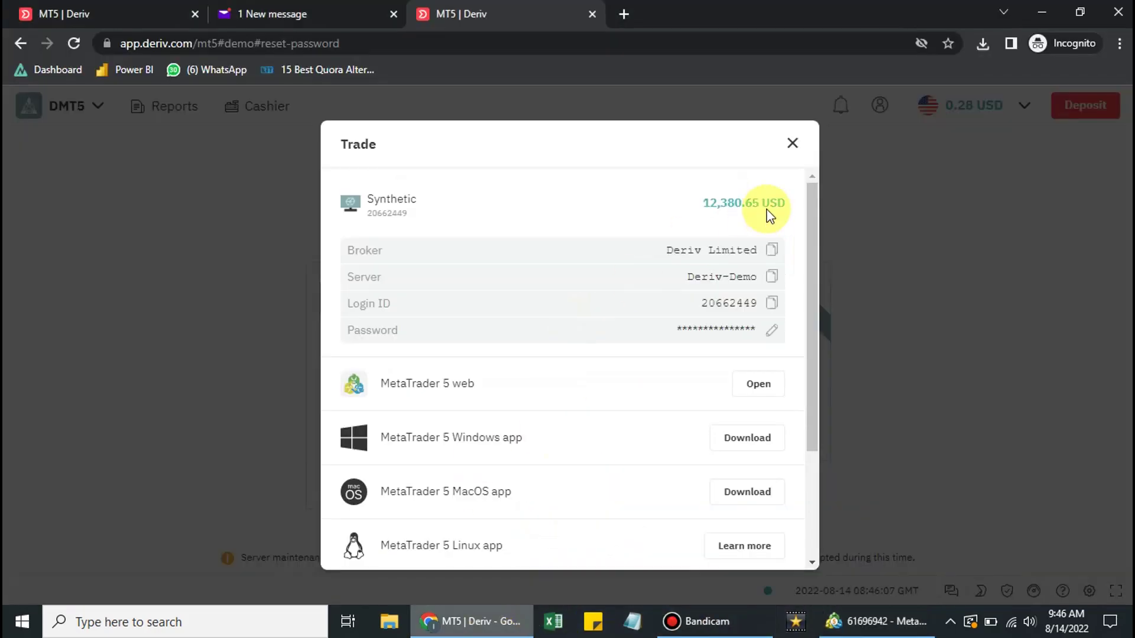
left_click(770, 303)
left_click(867, 621)
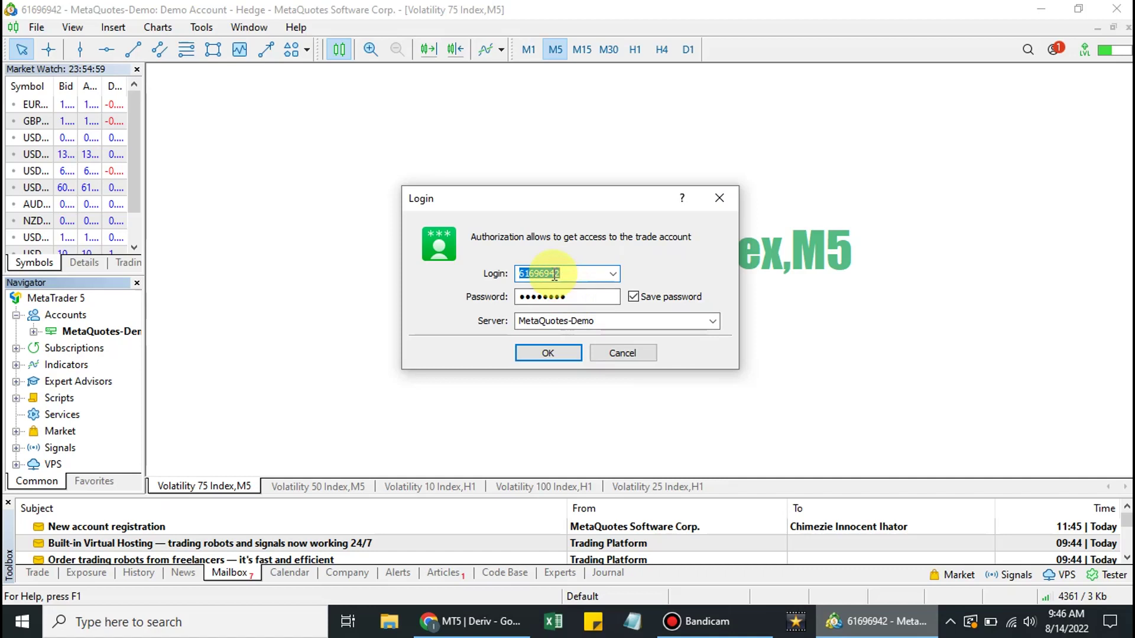
key("ctrl+v")
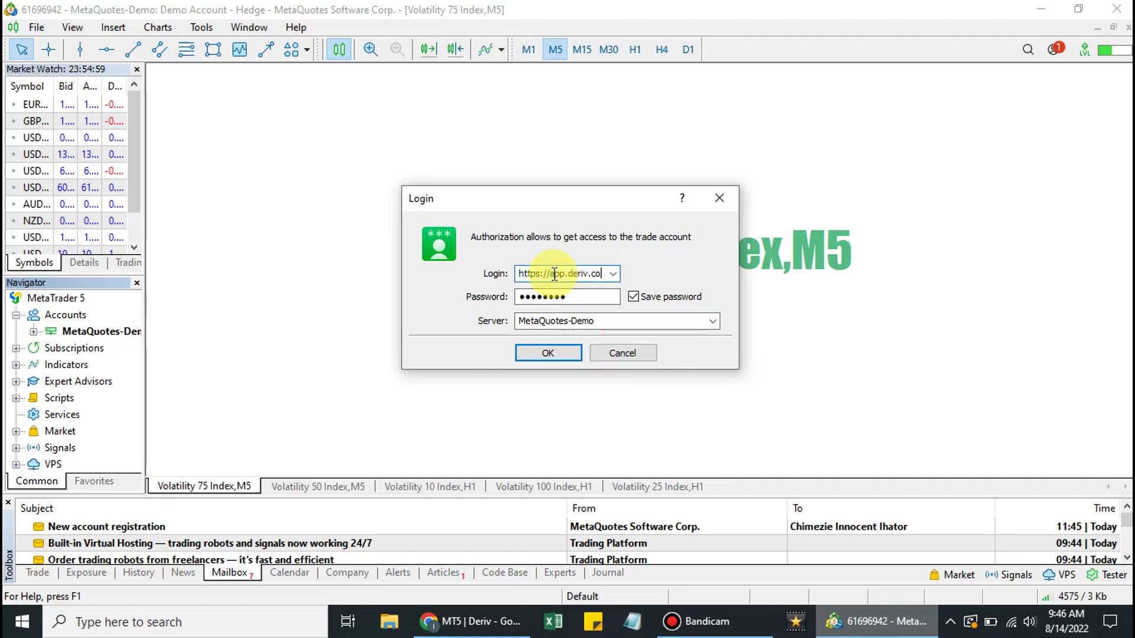
key("BackSpace")
key("BackSpace")
key("BackSpace")
key("BackSpace")
key("BackSpace")
key("BackSpace")
key("BackSpace")
key("BackSpace")
key("BackSpace")
key("BackSpace")
key("BackSpace")
key("BackSpace")
key("BackSpace")
key("BackSpace")
key("BackSpace")
key("BackSpace")
key("BackSpace")
key("BackSpace")
key("BackSpace")
key("BackSpace")
left_click(467, 621)
left_click(771, 303)
left_click(839, 622)
key("ctrl+v")
double_click(554, 294)
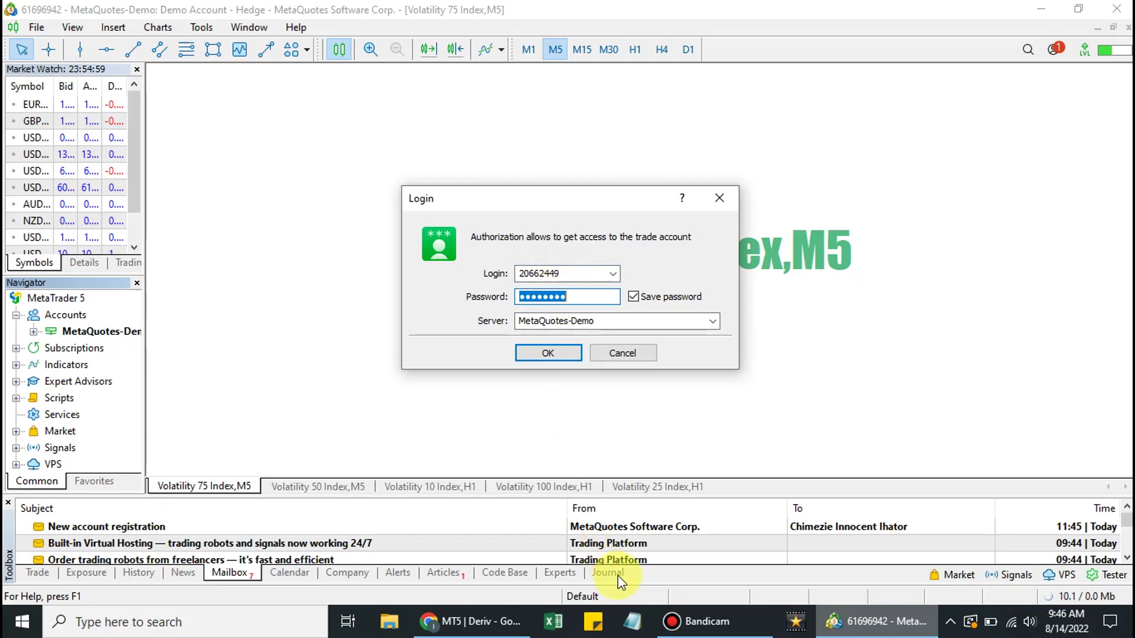
Copy the Deriv-Demo server name from Deriv into the Server field.
left_click(508, 624)
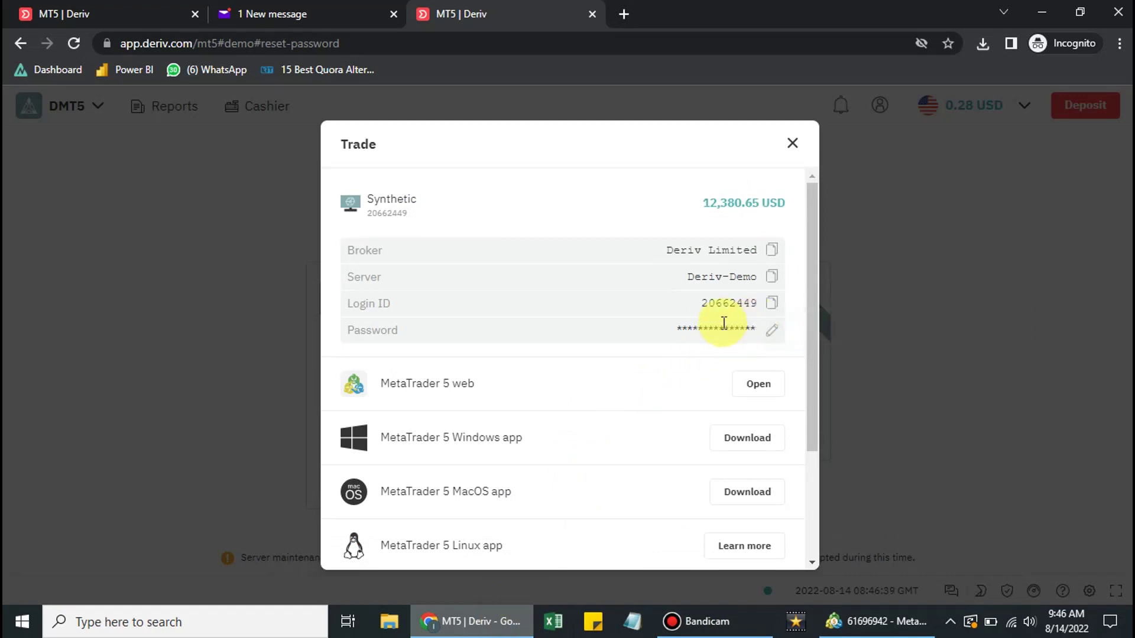
left_click(772, 278)
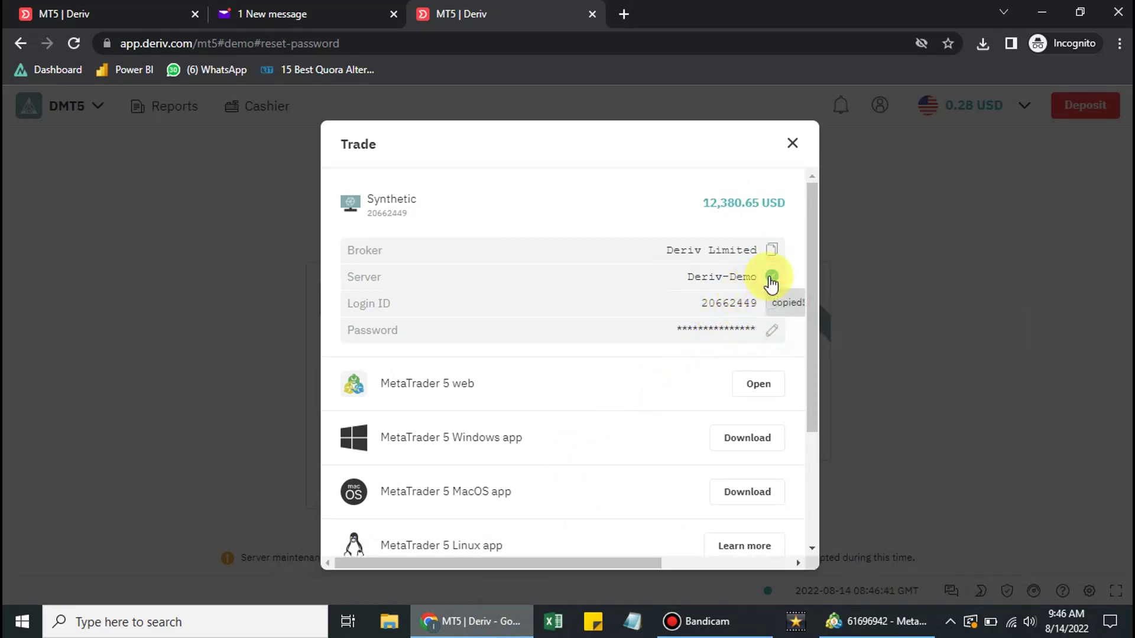
left_click(861, 621)
mouse_move(519, 321)
left_mouse_down()
mouse_move(578, 323)
mouse_move(519, 330)
left_mouse_up()
key("ctrl+v")
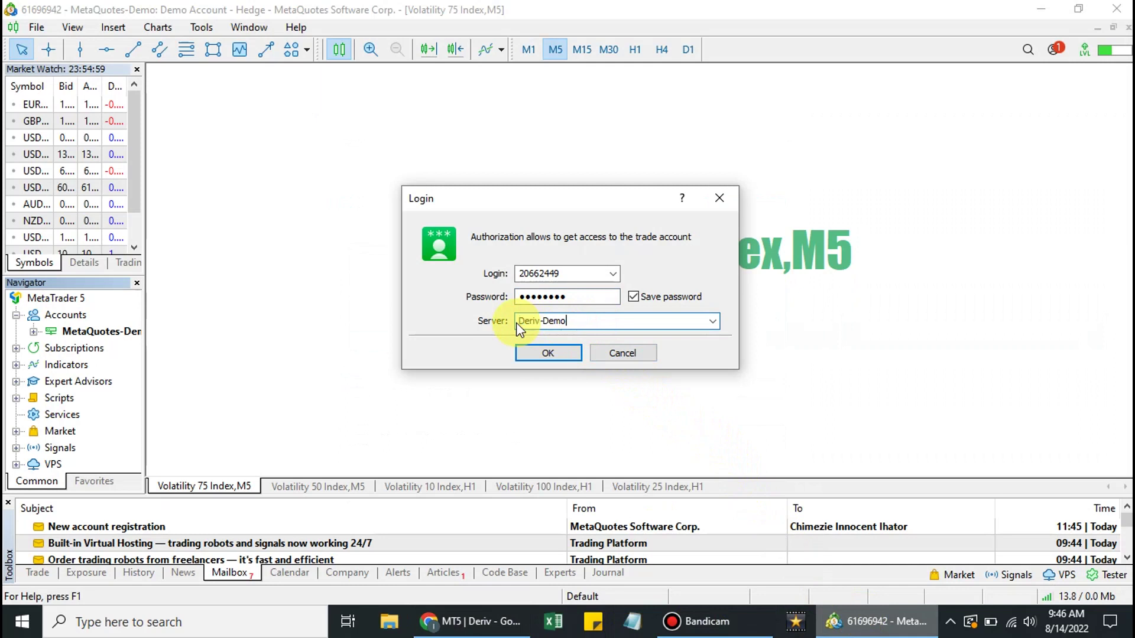
Replace the saved password with the account's master password.
left_click(537, 302)
double_click(537, 299)
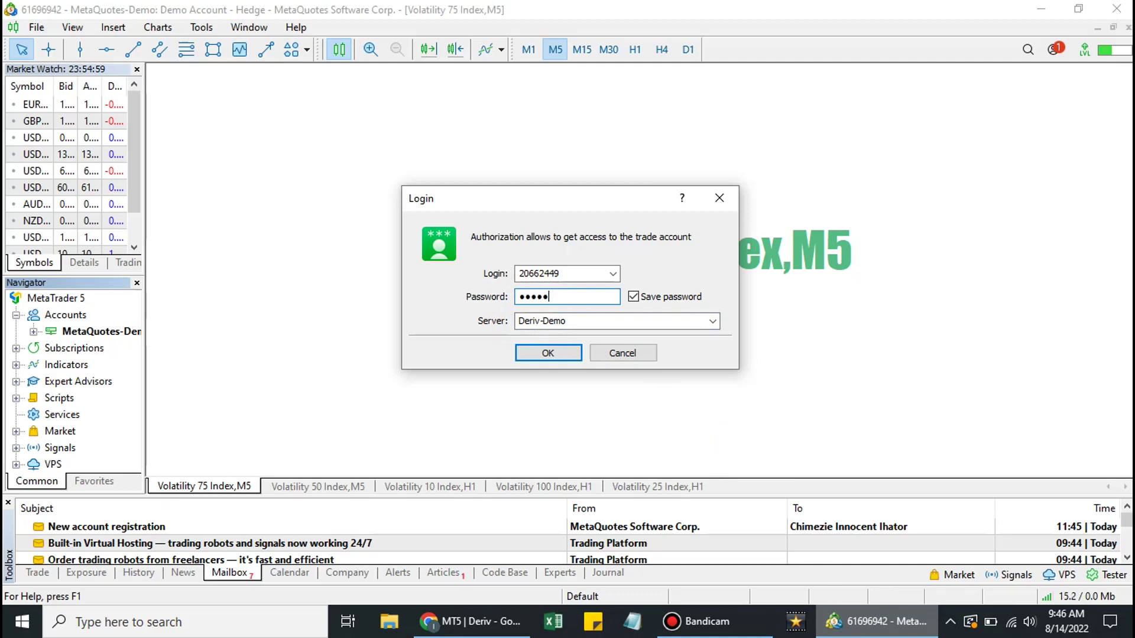
key("Caps_Lock")
Submit the Deriv-Demo login and show the Trade tab with open positions and balance.
left_click(562, 354)
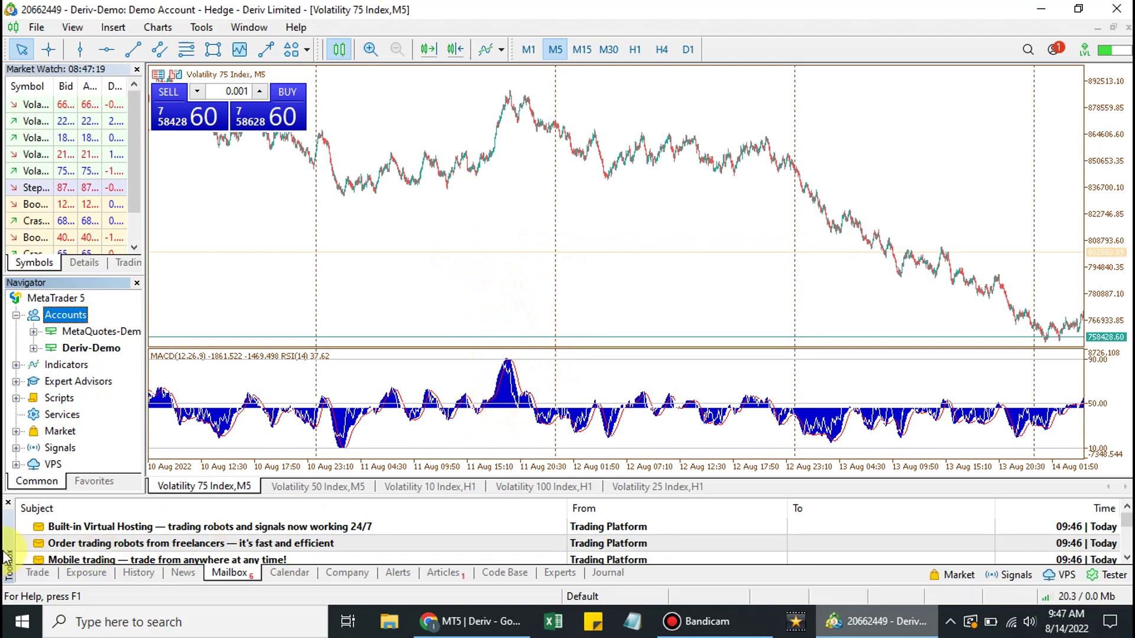
left_click(35, 572)
scroll(452, 256, "up", 3)
scroll(452, 270, "up", 5)
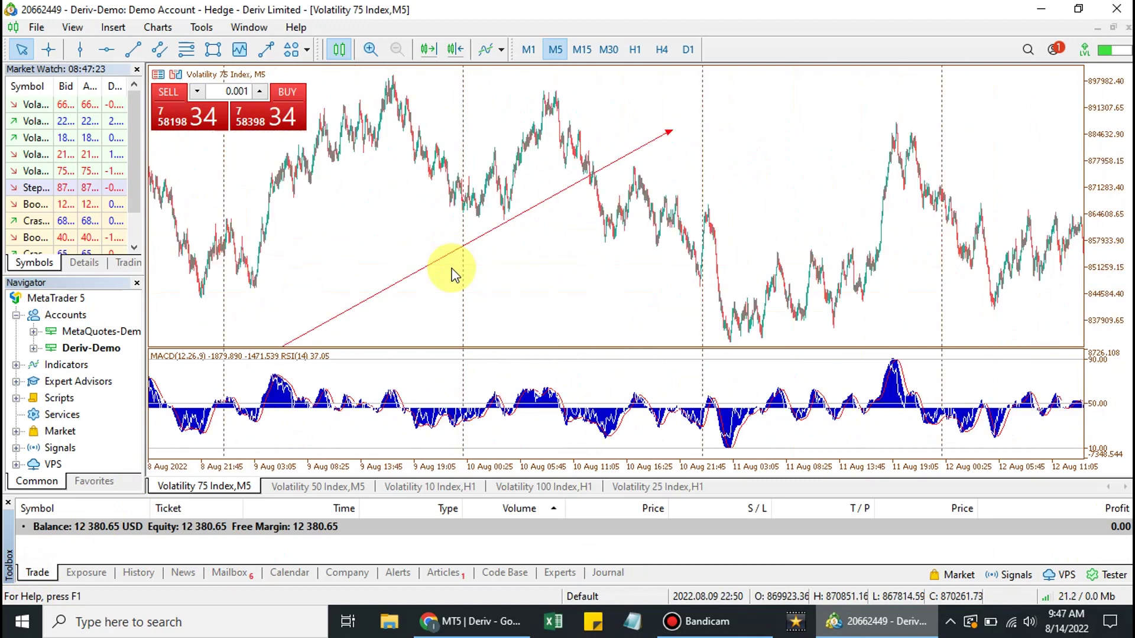
scroll(453, 274, "down", 8)
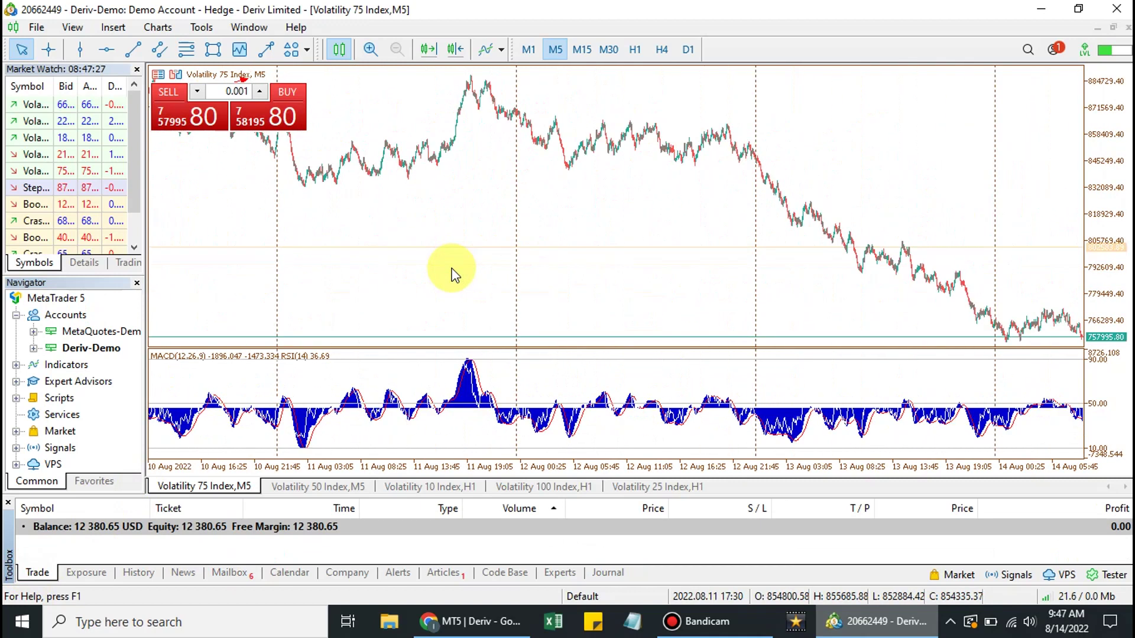
Accept the One Click Trading terms and buy 0.001 of Volatility 75 Index.
left_click(282, 105)
left_click(385, 417)
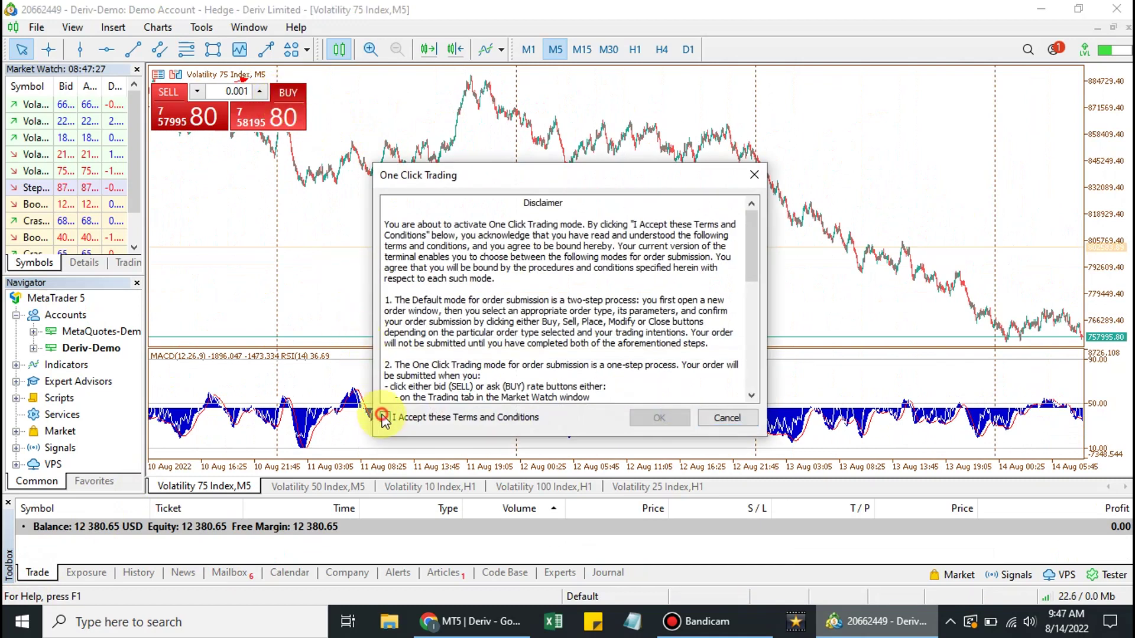
left_click(656, 419)
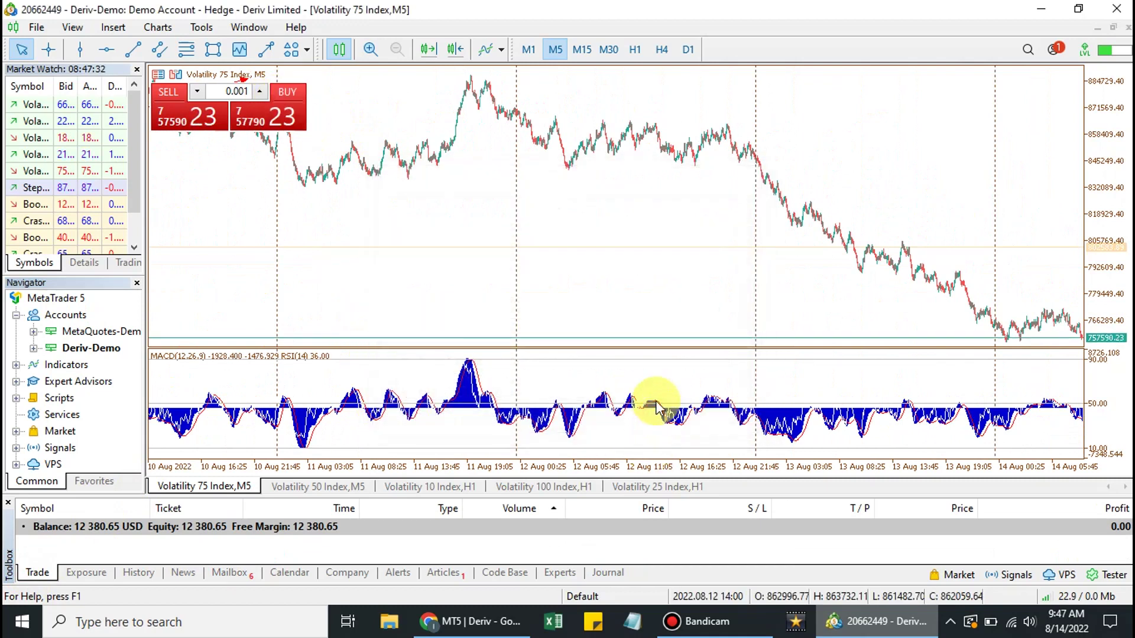
left_click(302, 107)
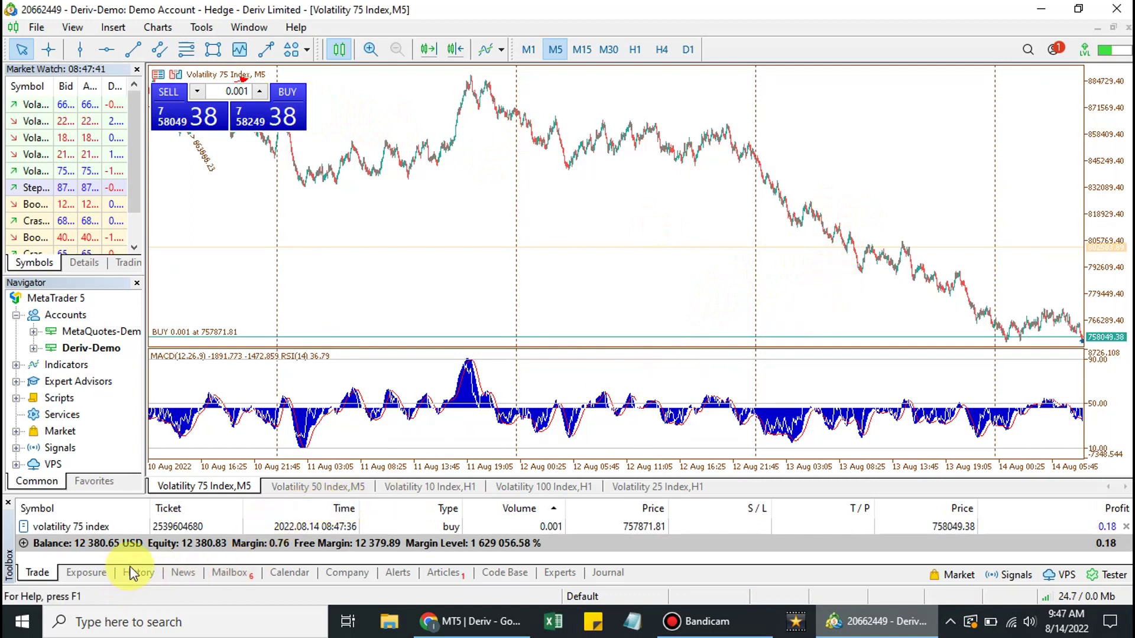
Zoom the chart in, enable Chart Shift, and close the first buy position.
left_click(963, 263)
left_click(368, 47)
left_click(455, 48)
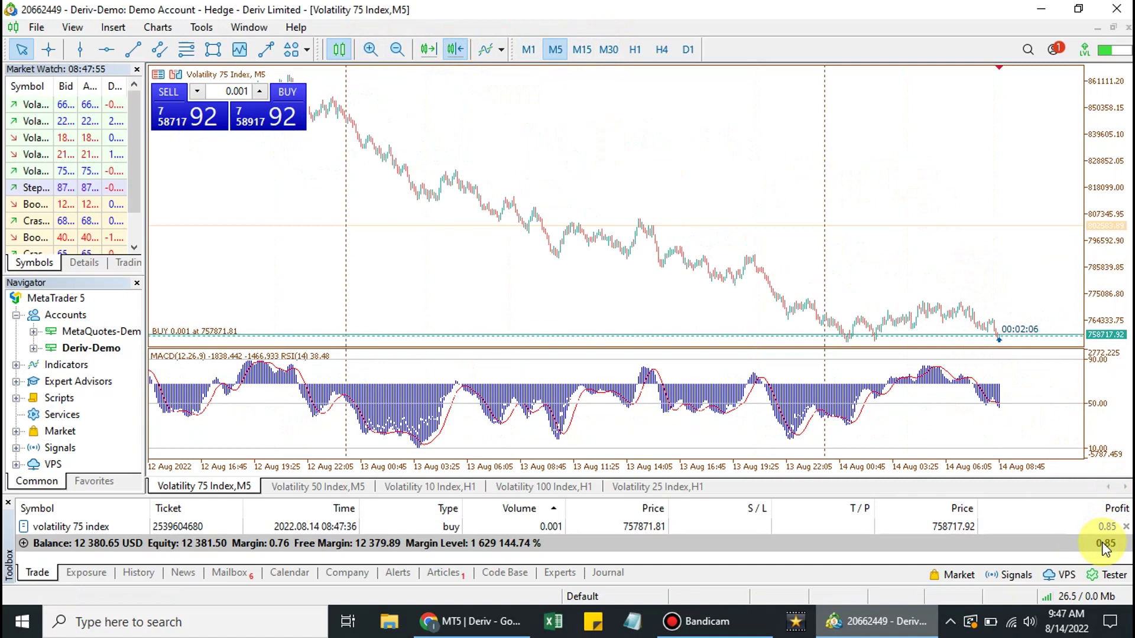
left_click(1127, 526)
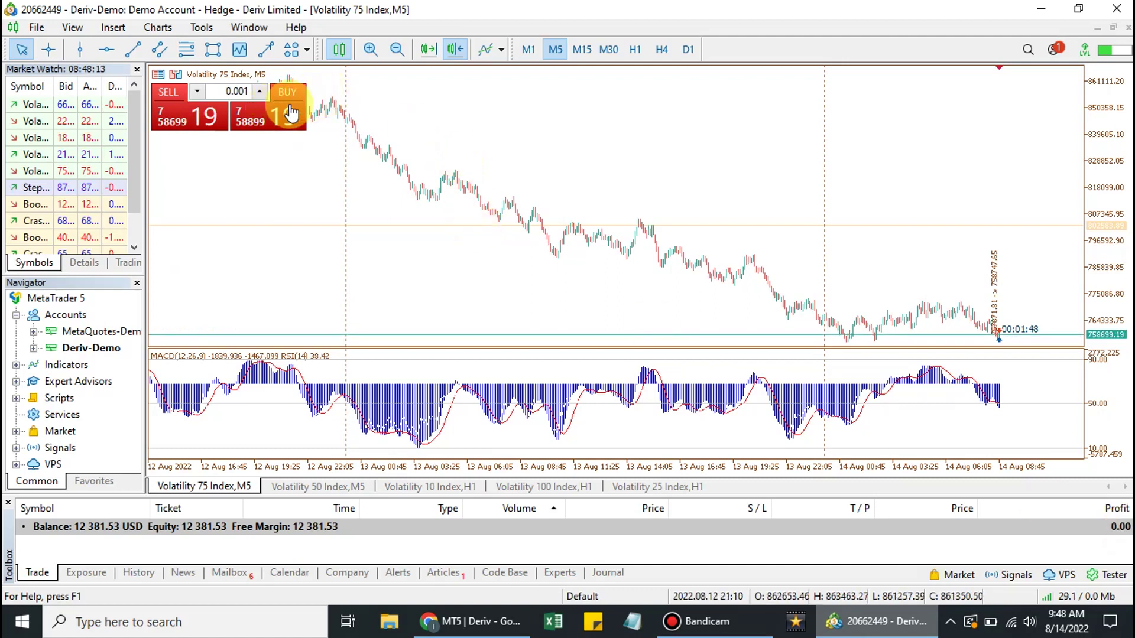
Zoom the candles wider and open a fresh 0.001 buy at 758883.80.
left_click(373, 51)
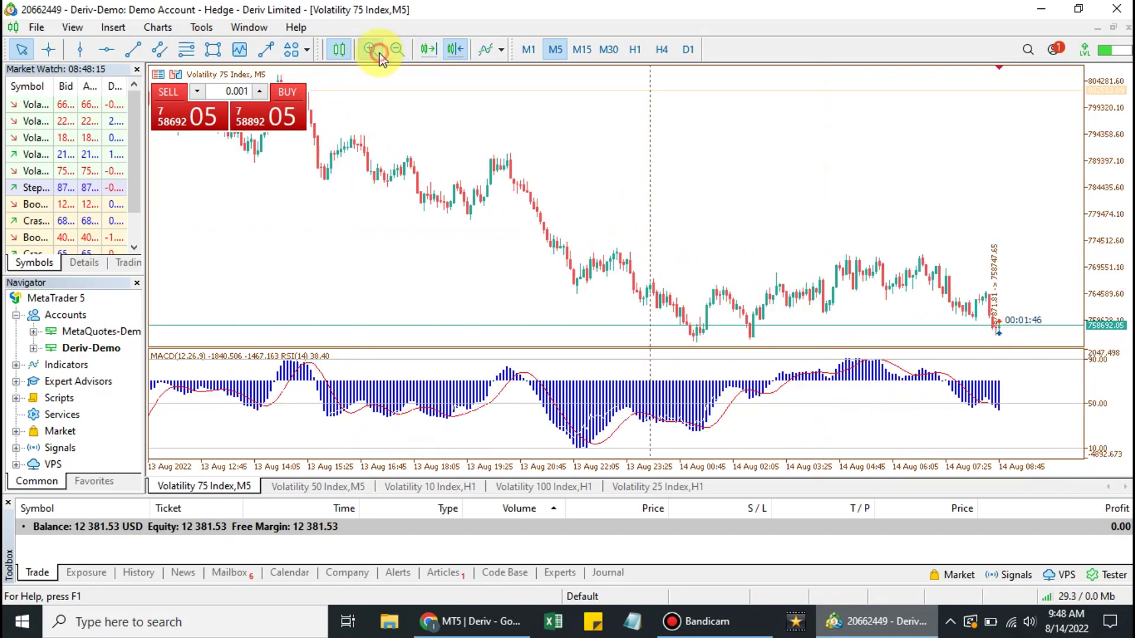
left_click(380, 53)
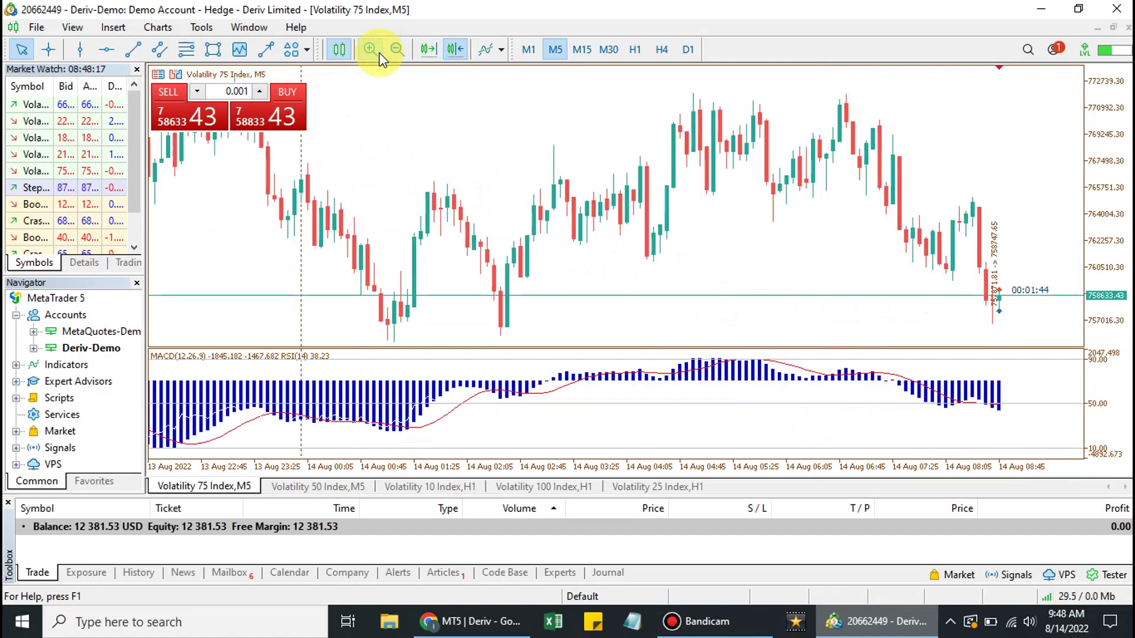
left_click(281, 100)
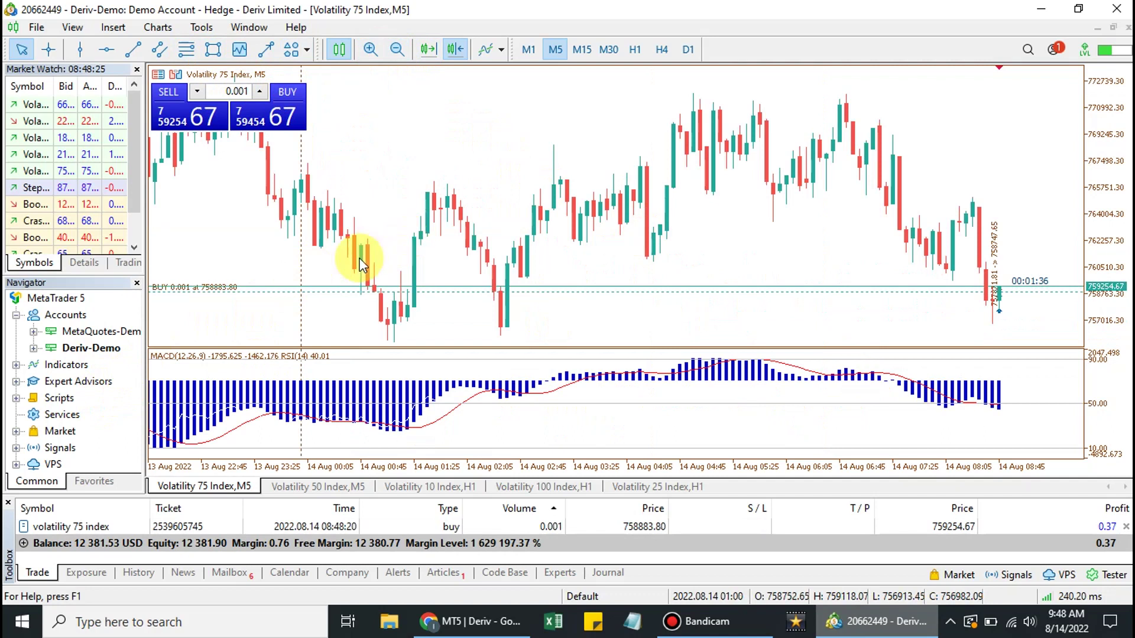
left_click(74, 350)
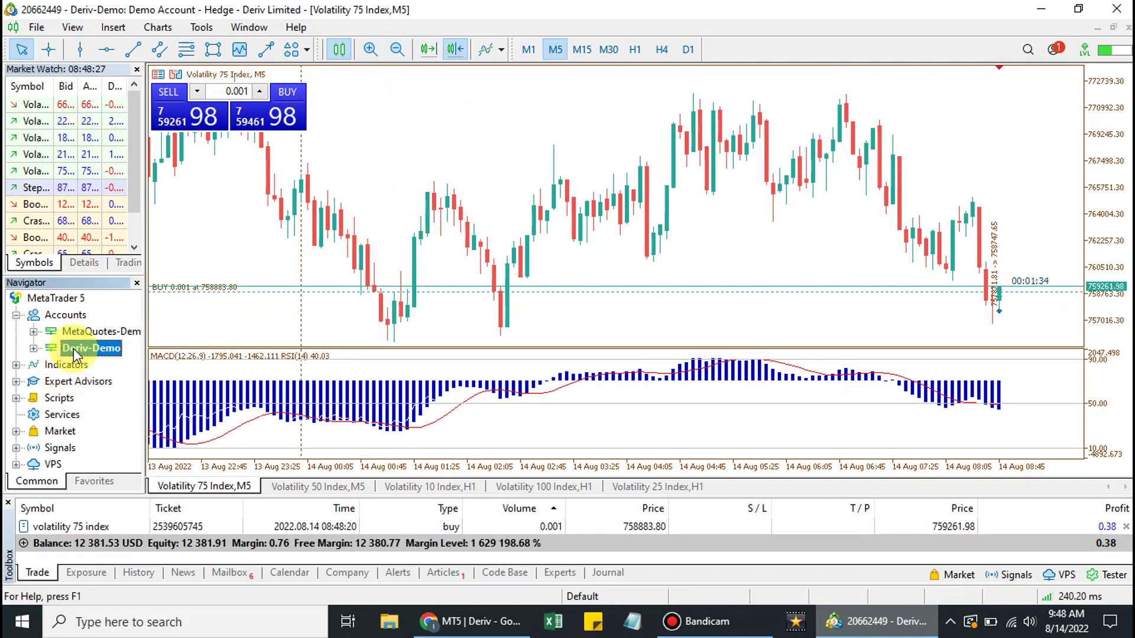
Log in to Deriv-Demo with the investor password and check the chart's trading menu.
right_click(74, 353)
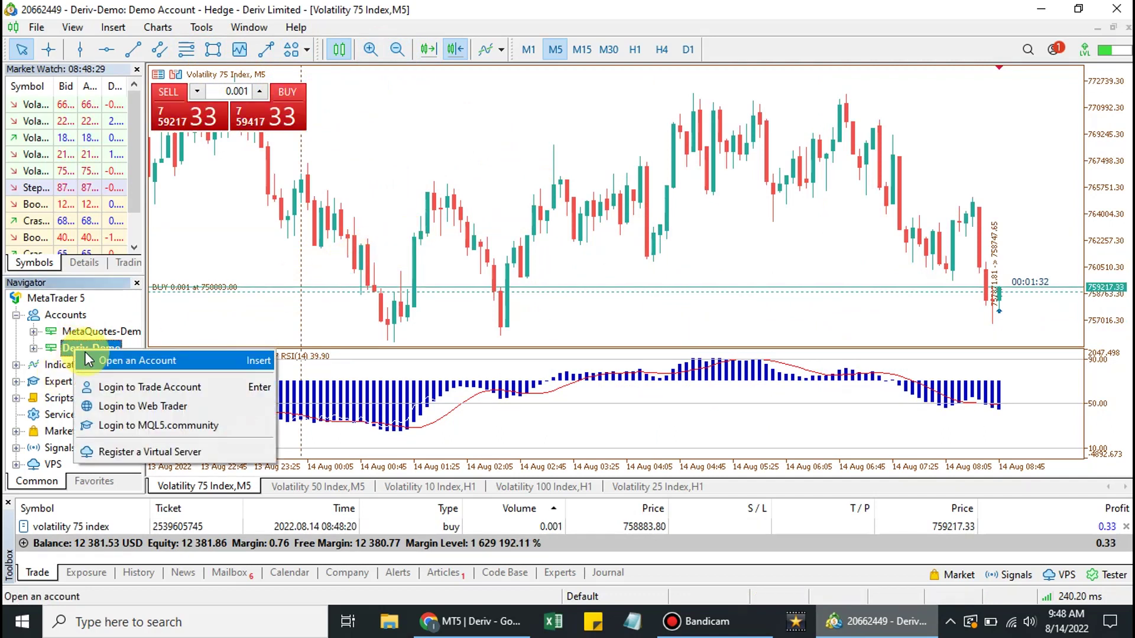
left_click(107, 387)
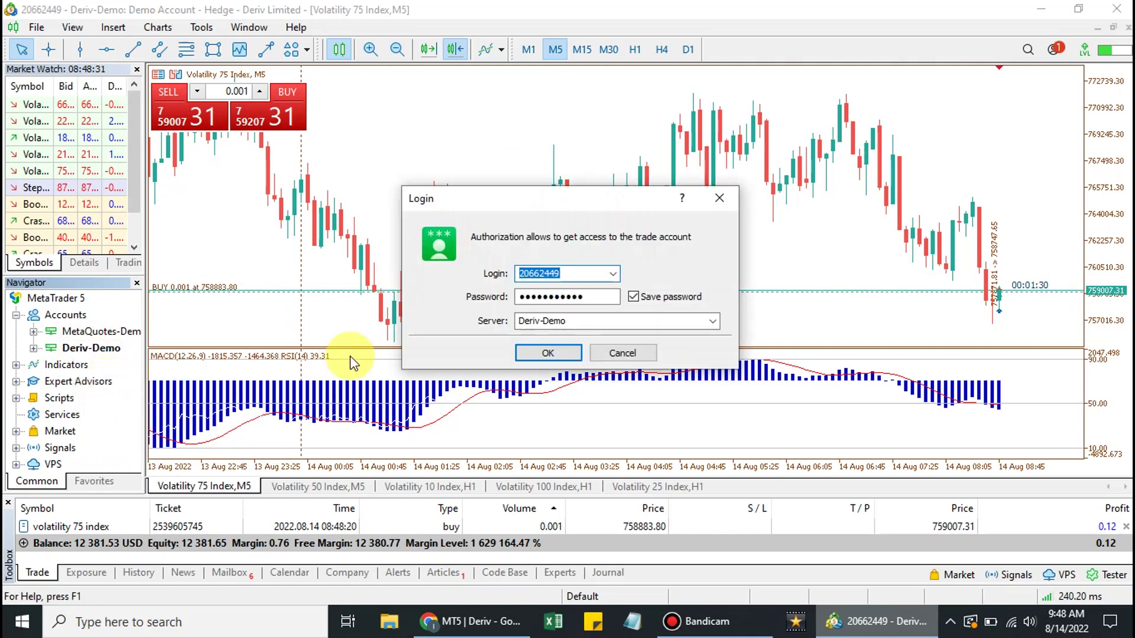
double_click(564, 295)
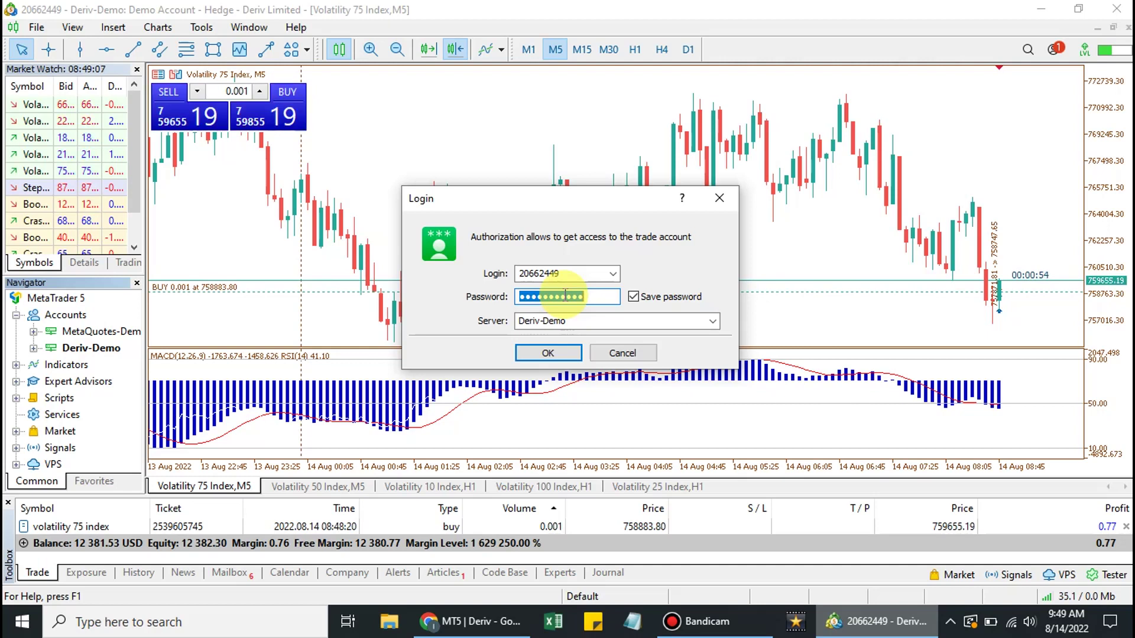
type("••")
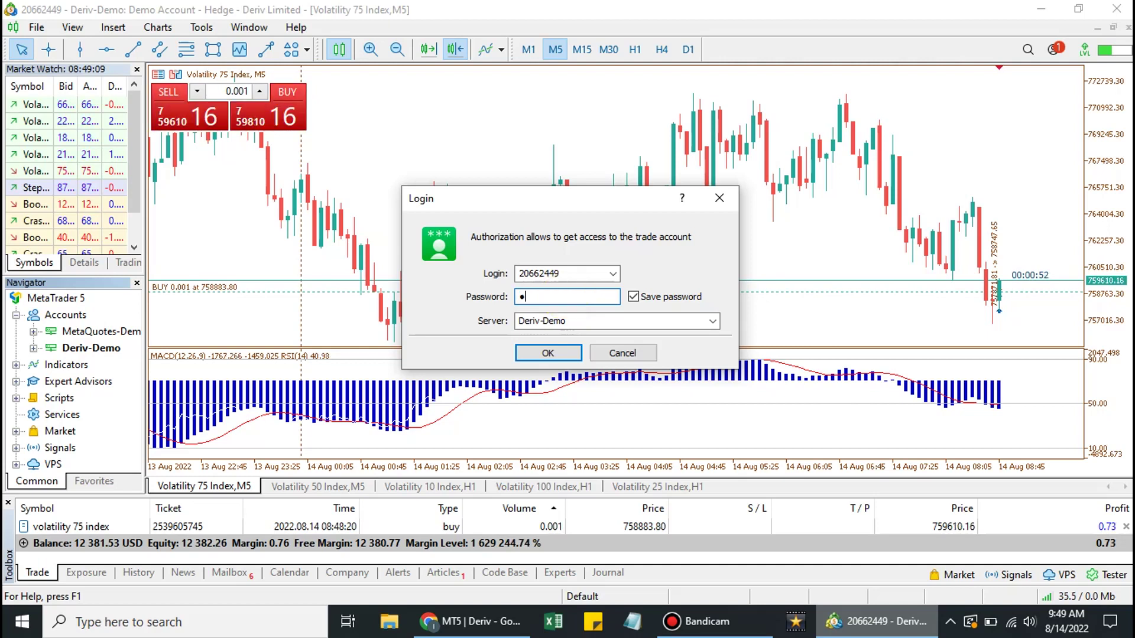
type("•••••••")
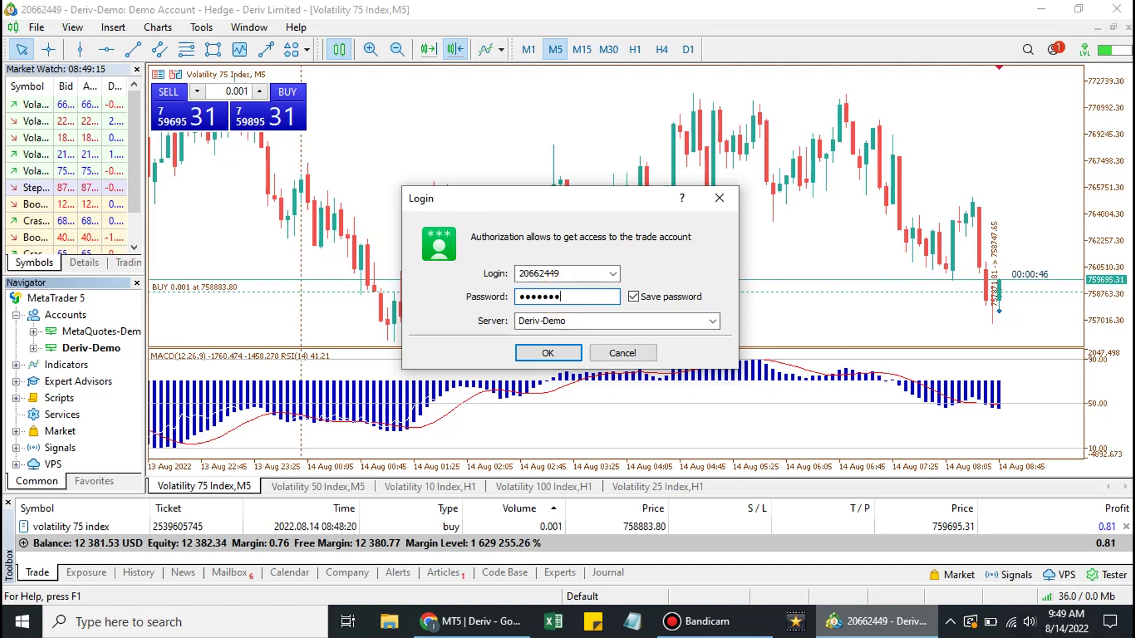
type("••")
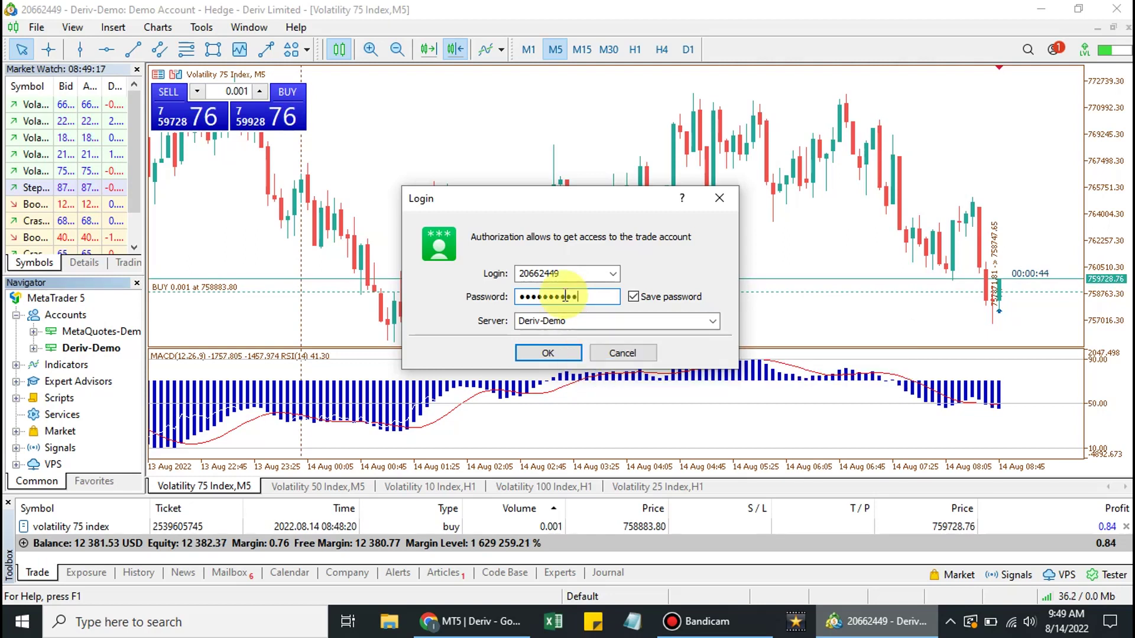
left_click(554, 352)
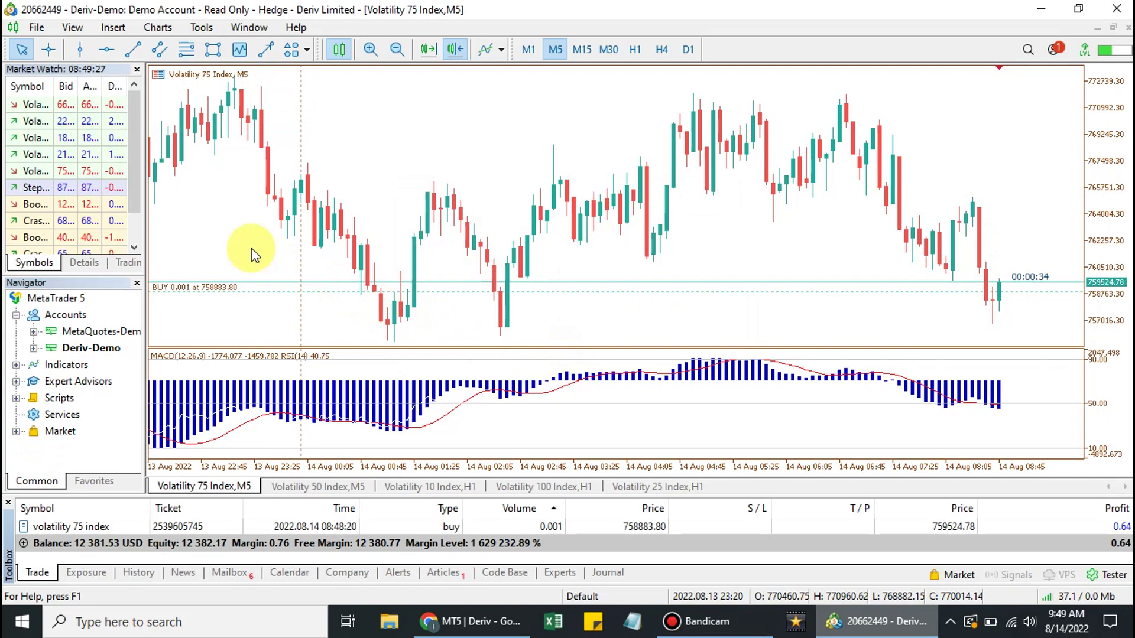
right_click(279, 165)
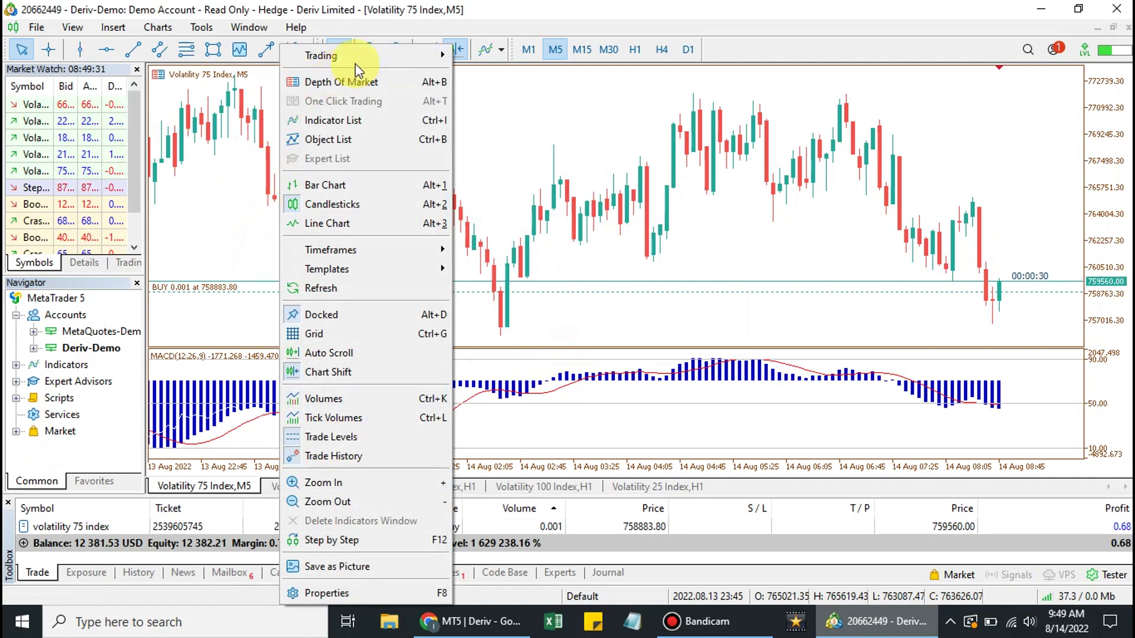
mouse_move(356, 63)
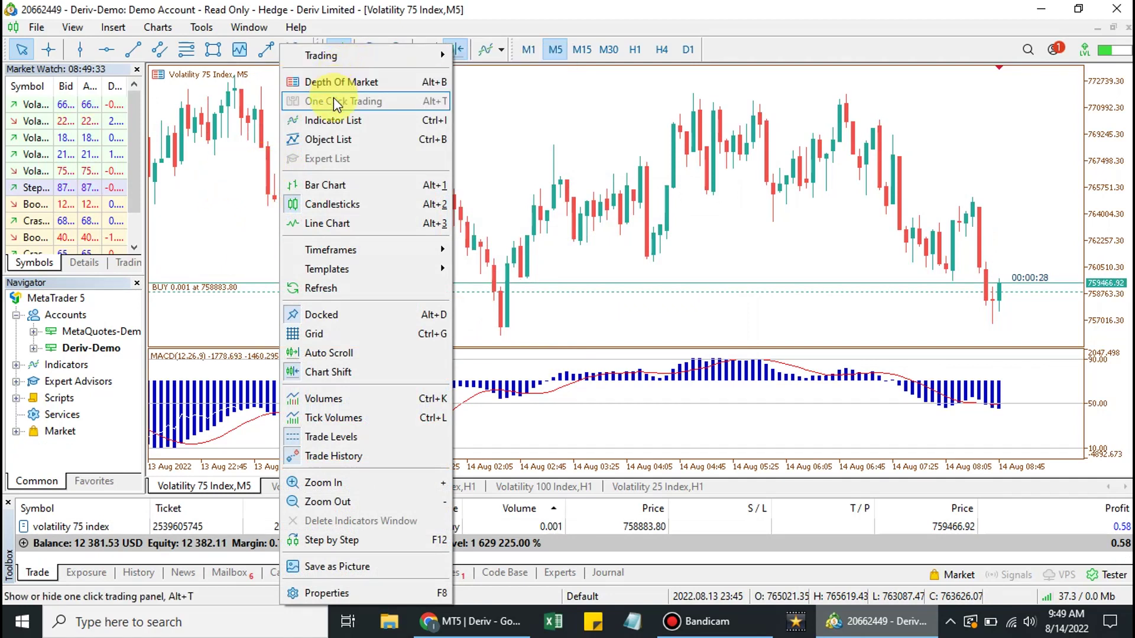
left_click(671, 177)
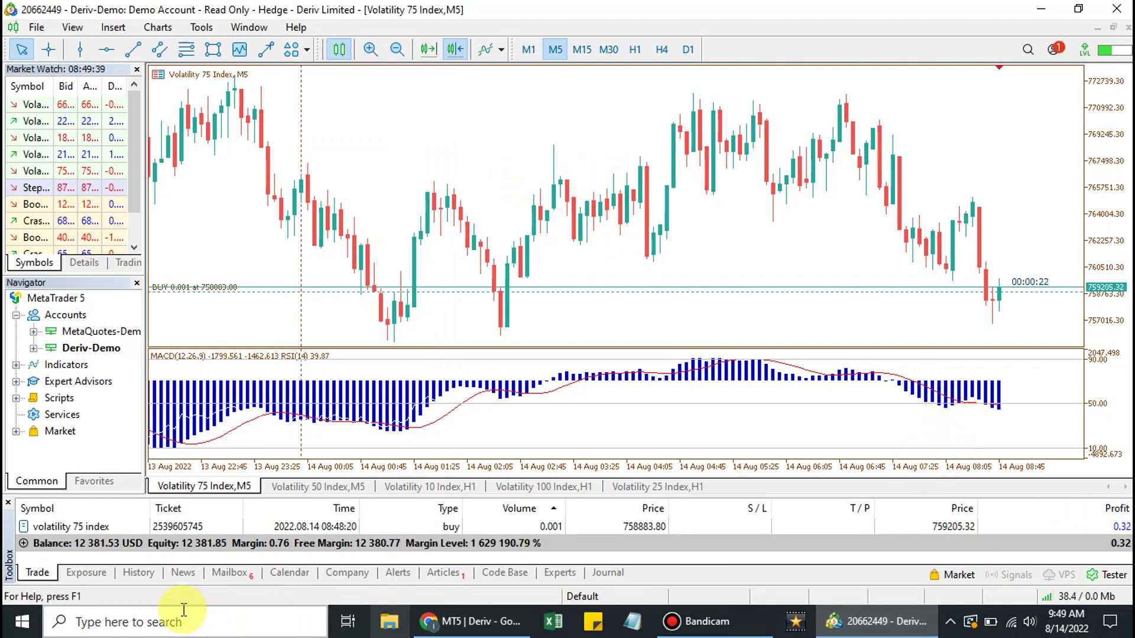
Open the History tab and step through the closed Volatility 75 Index deals.
left_click(139, 572)
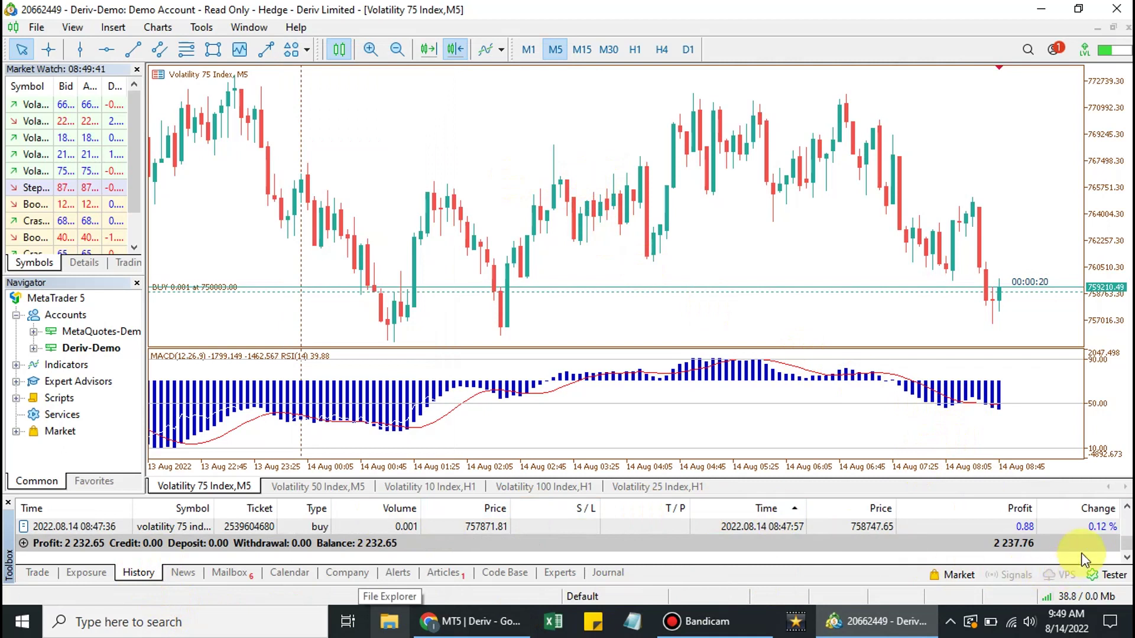
left_click(1126, 508)
left_click(1127, 509)
left_click(1126, 508)
left_click(1126, 508)
left_click(1126, 508)
left_click(1126, 508)
left_click(1126, 508)
left_click(1127, 509)
left_click(1127, 509)
left_click(1126, 509)
left_click(1126, 509)
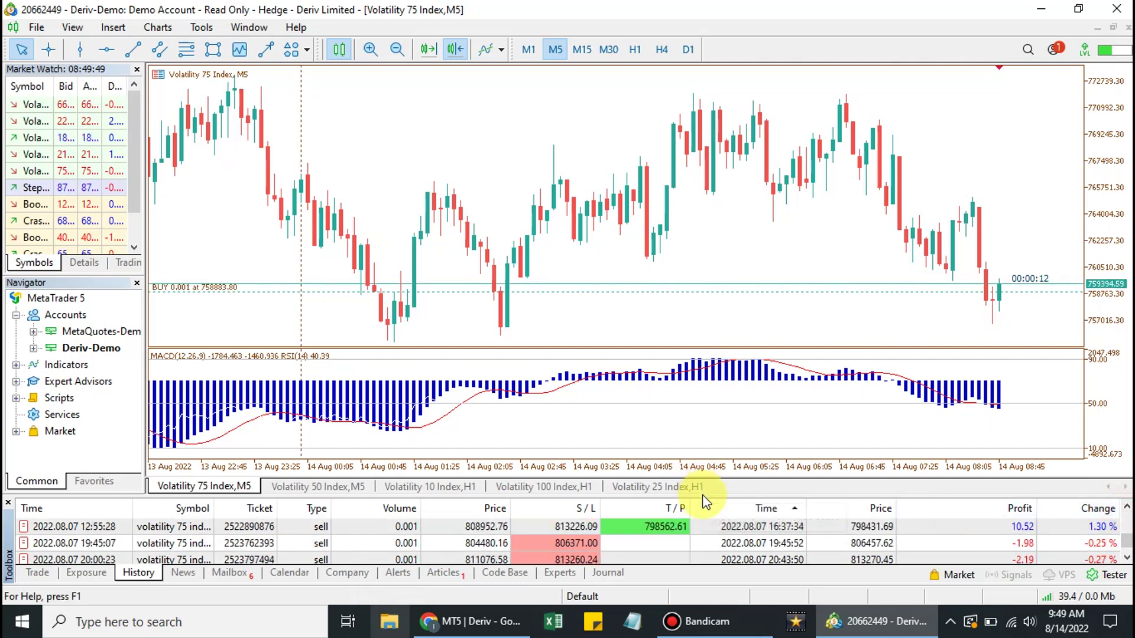
Drag the Toolbox splitter up and scroll History back to deals from 2022.06.08.
left_click_drag(702, 496, 717, 389)
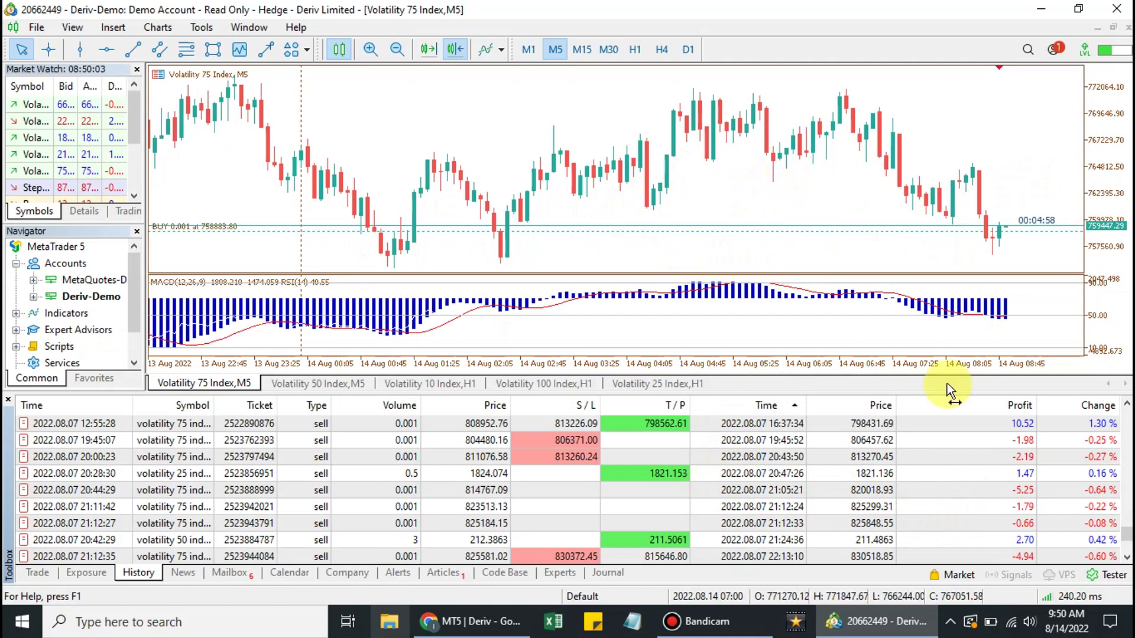
left_click_drag(1126, 407, 1126, 407)
scroll(1126, 407, "up", 1)
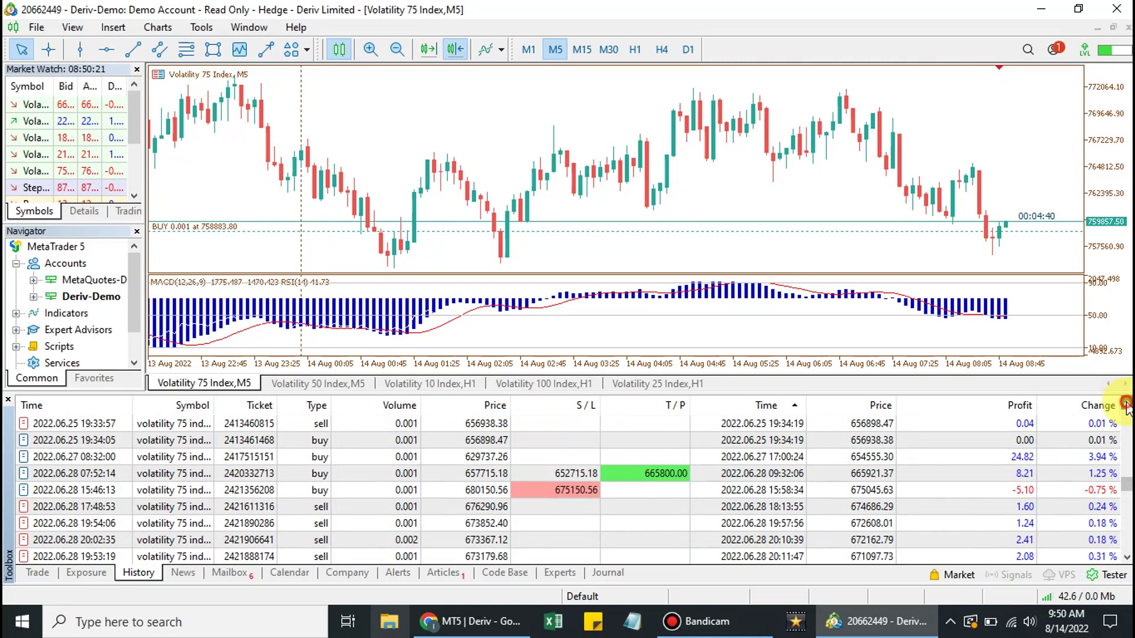
left_click_drag(1126, 407, 1127, 408)
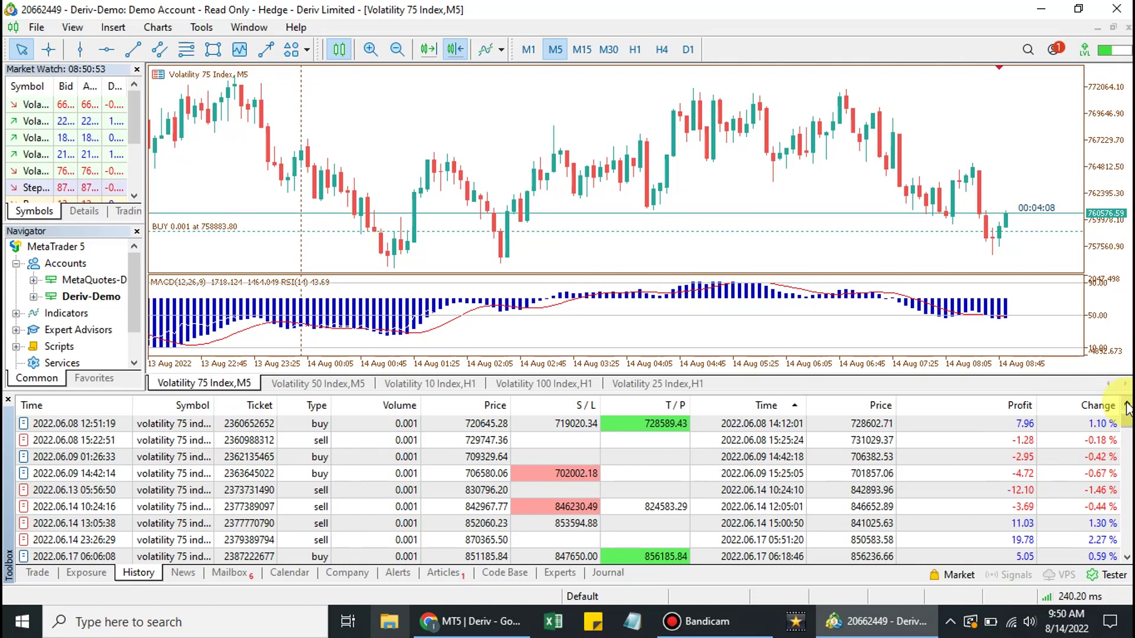
scroll(648, 409, "down", 1)
scroll(641, 421, "up", 1)
Open and close the chart's Indicator List.
right_click(512, 105)
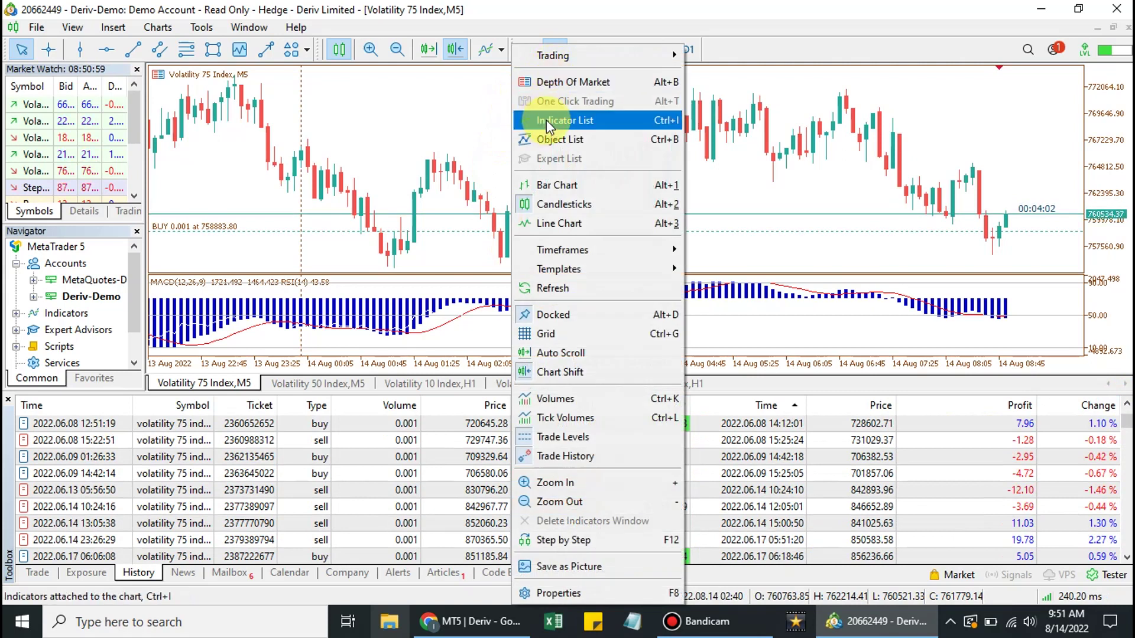
left_click(571, 122)
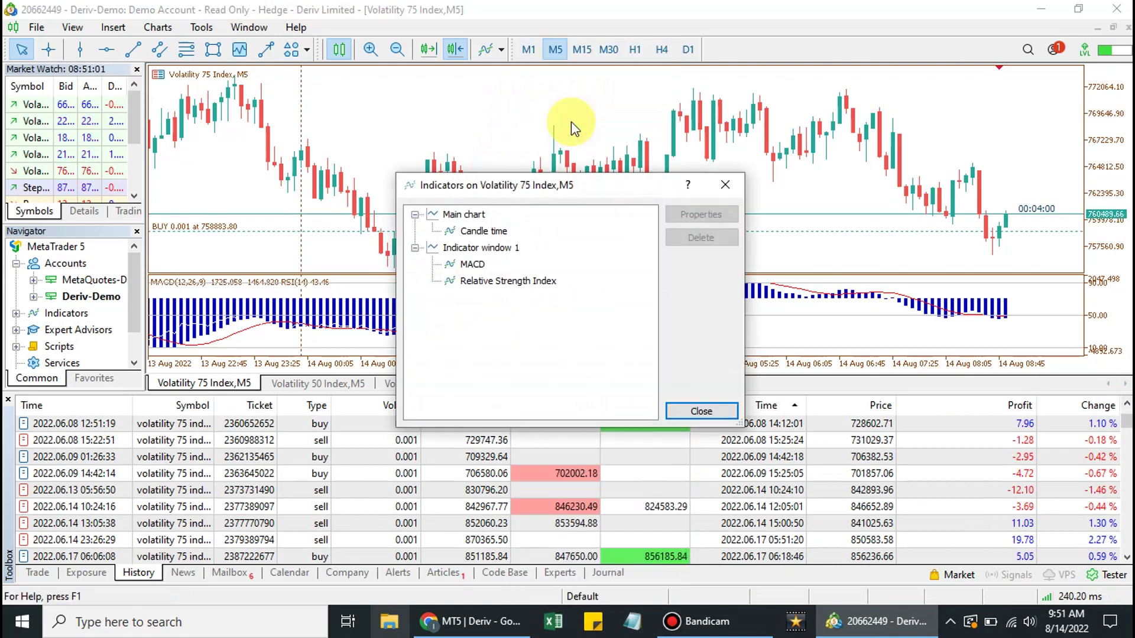
left_click(730, 187)
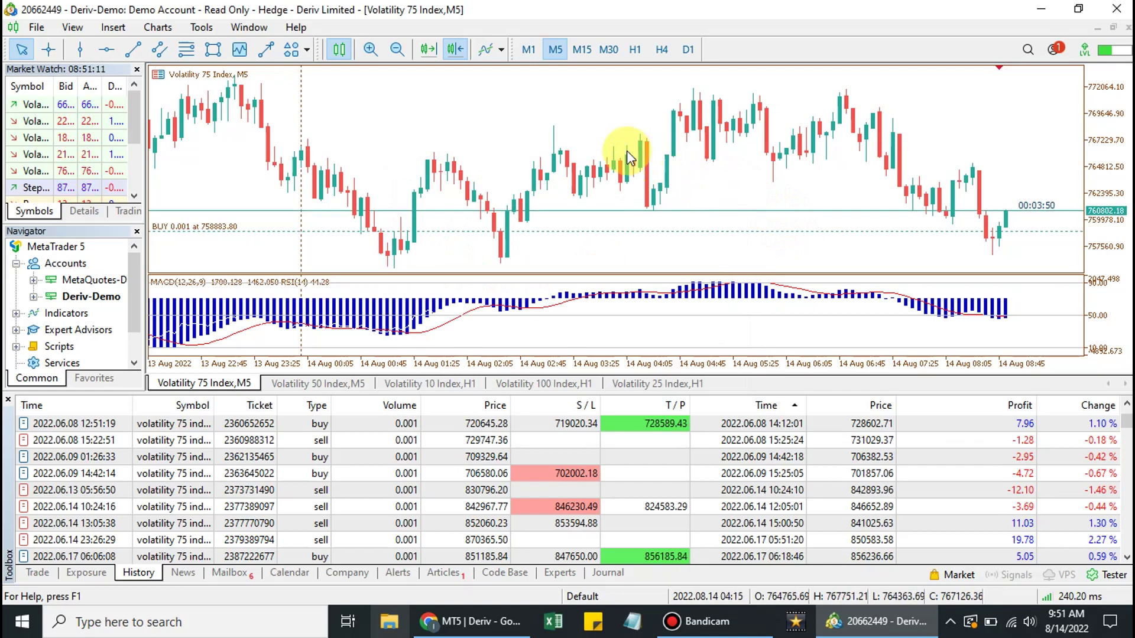
Check the chart context menu, then show the open 0.001 buy in the Trade tab.
right_click(602, 123)
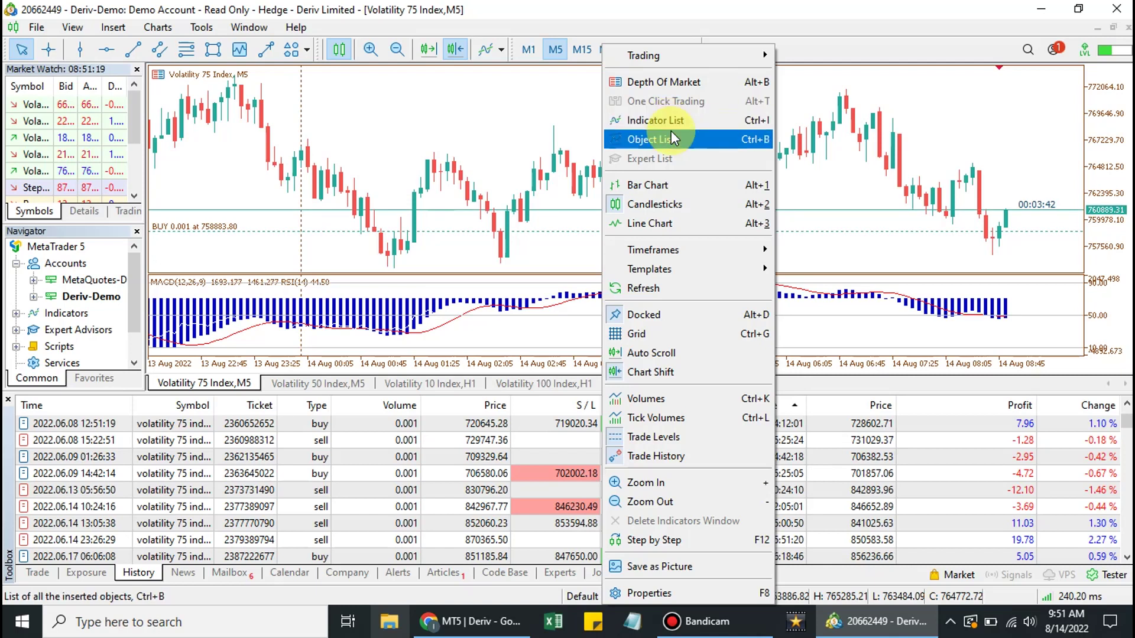
left_click(505, 133)
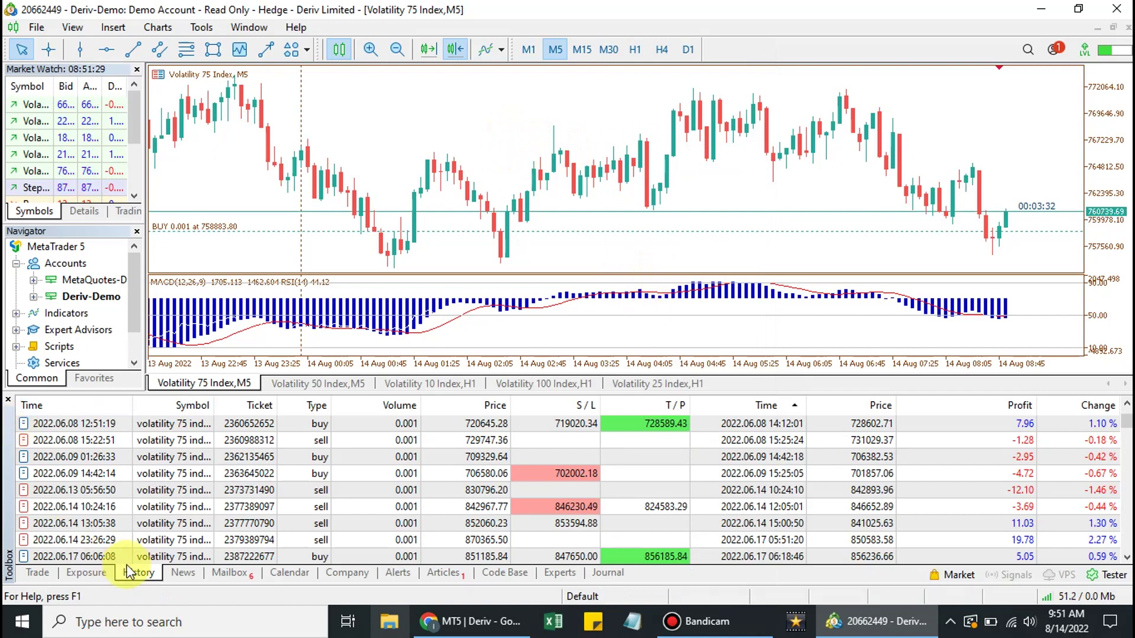
left_click(37, 573)
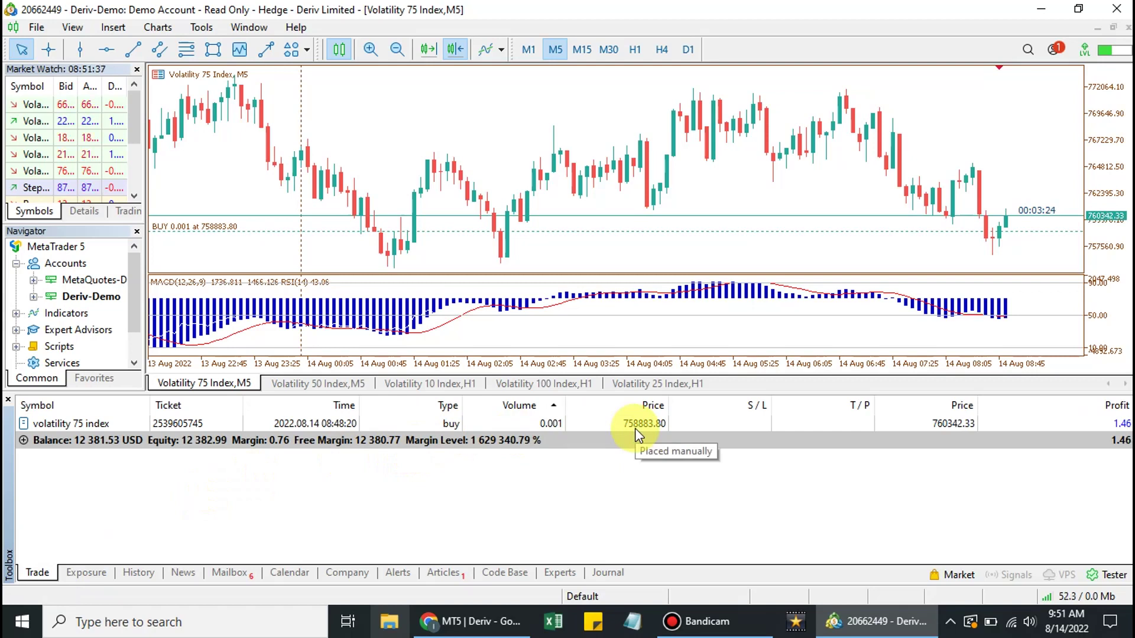
Reopen the Deriv-Demo account login and submit it with a replacement password.
double_click(97, 300)
double_click(96, 311)
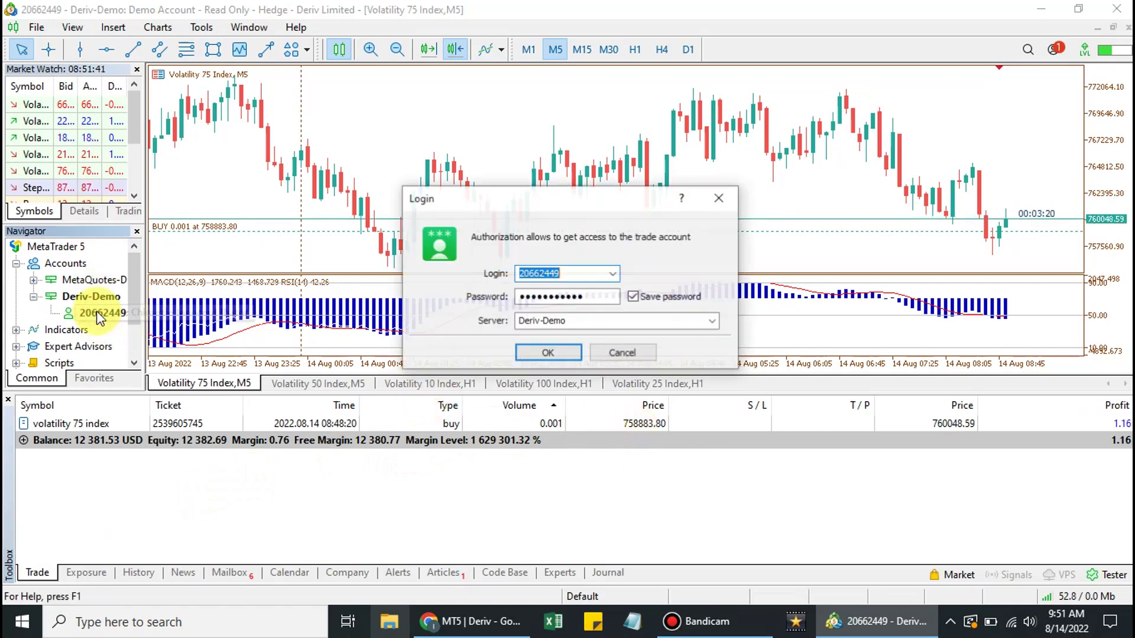
double_click(582, 297)
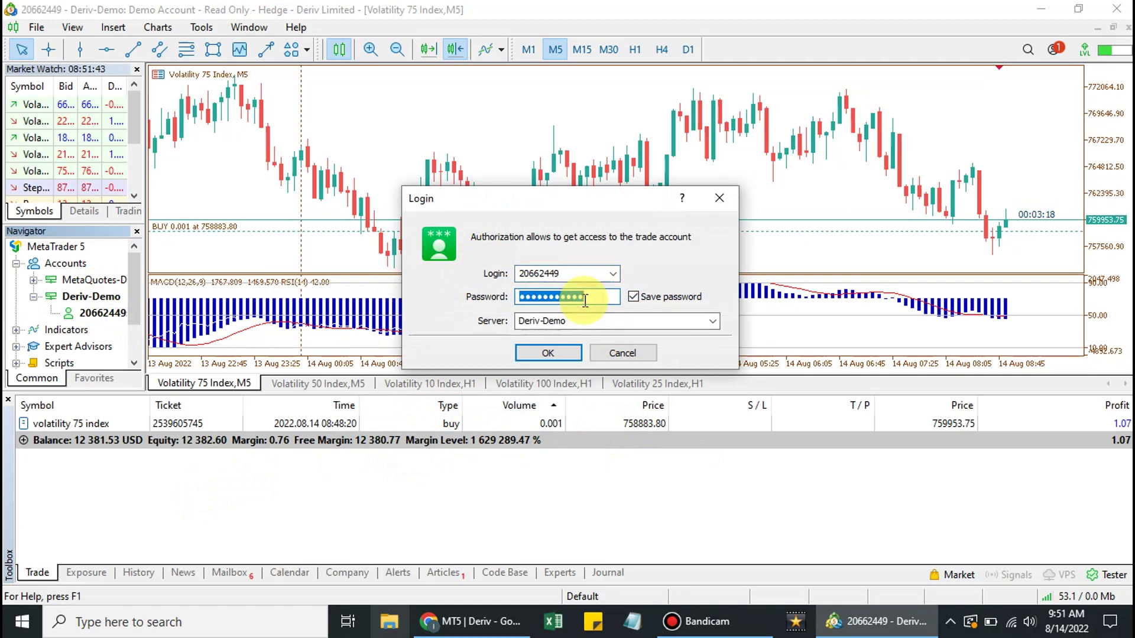
type("****")
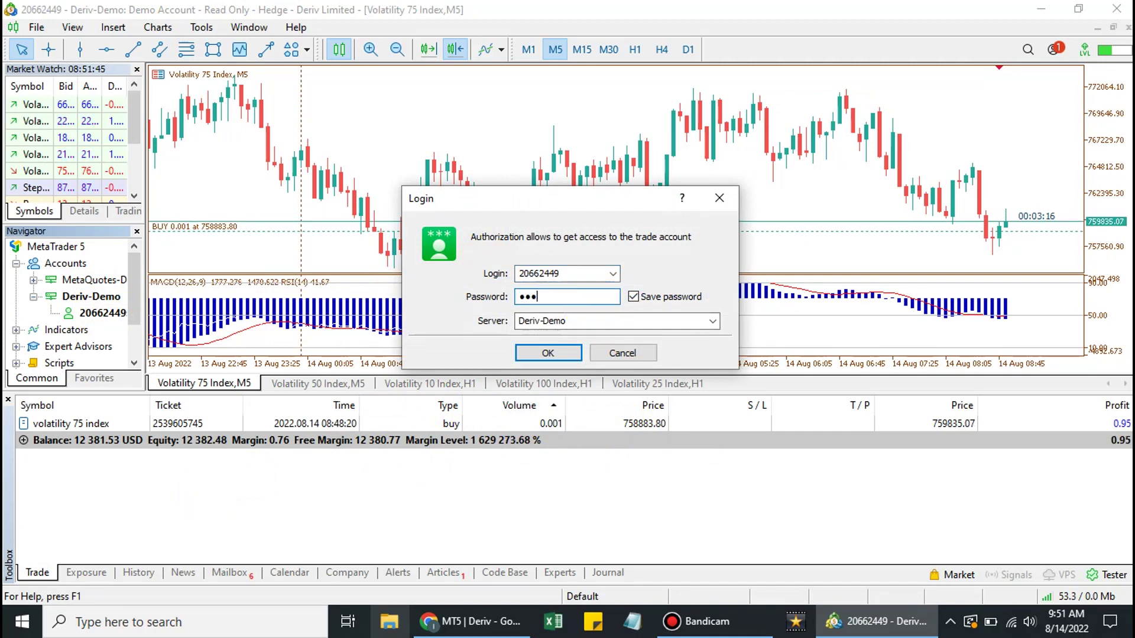
type("****")
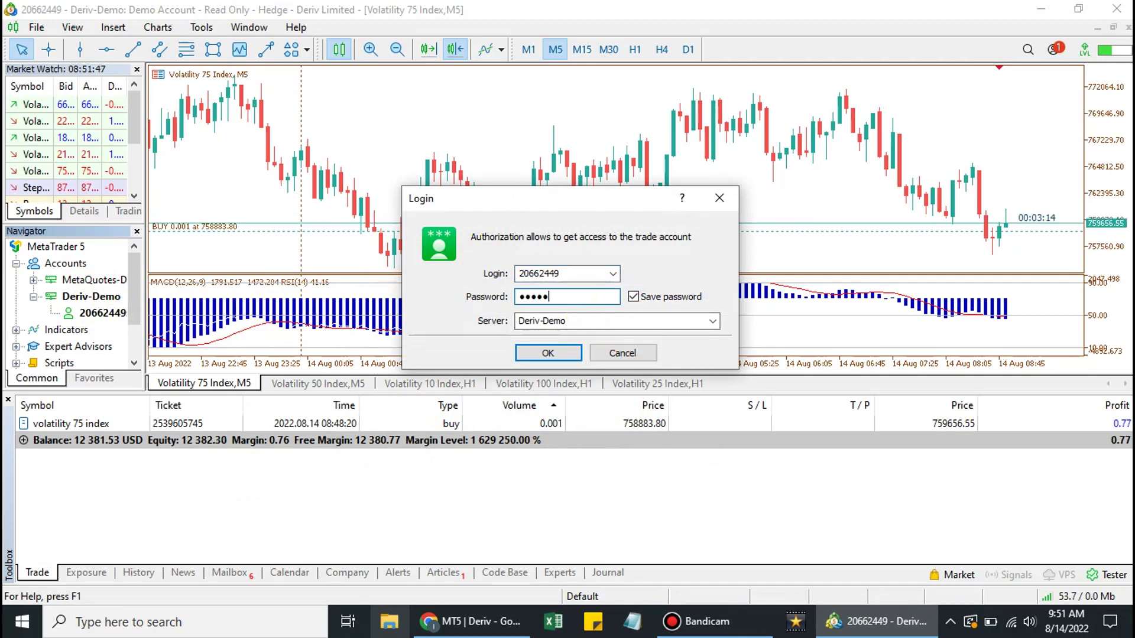
type("***")
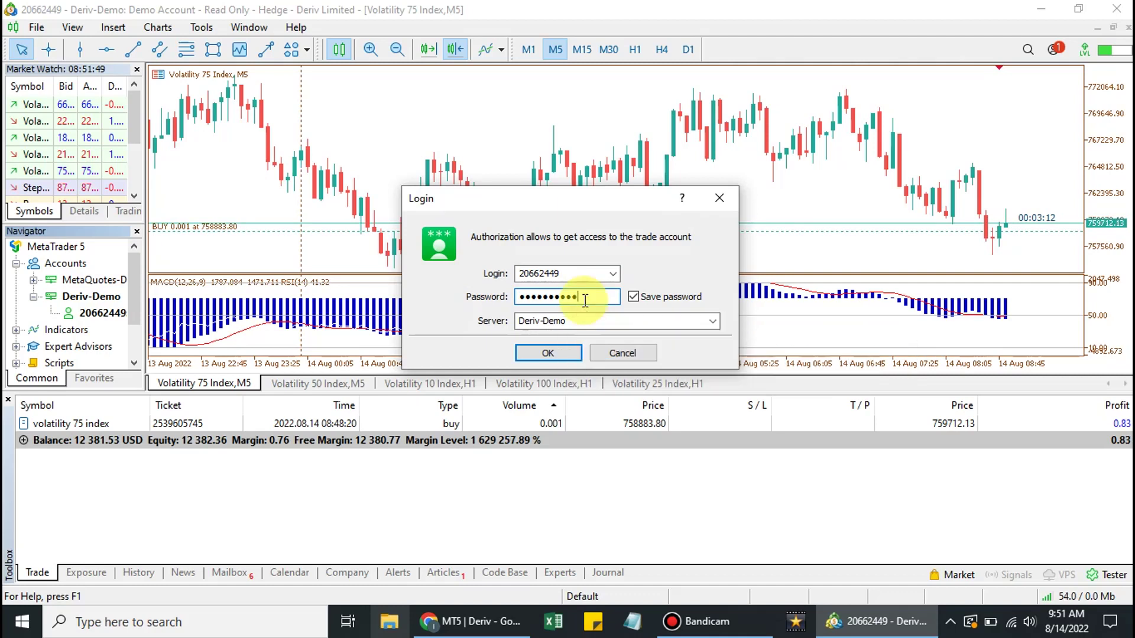
left_click(559, 358)
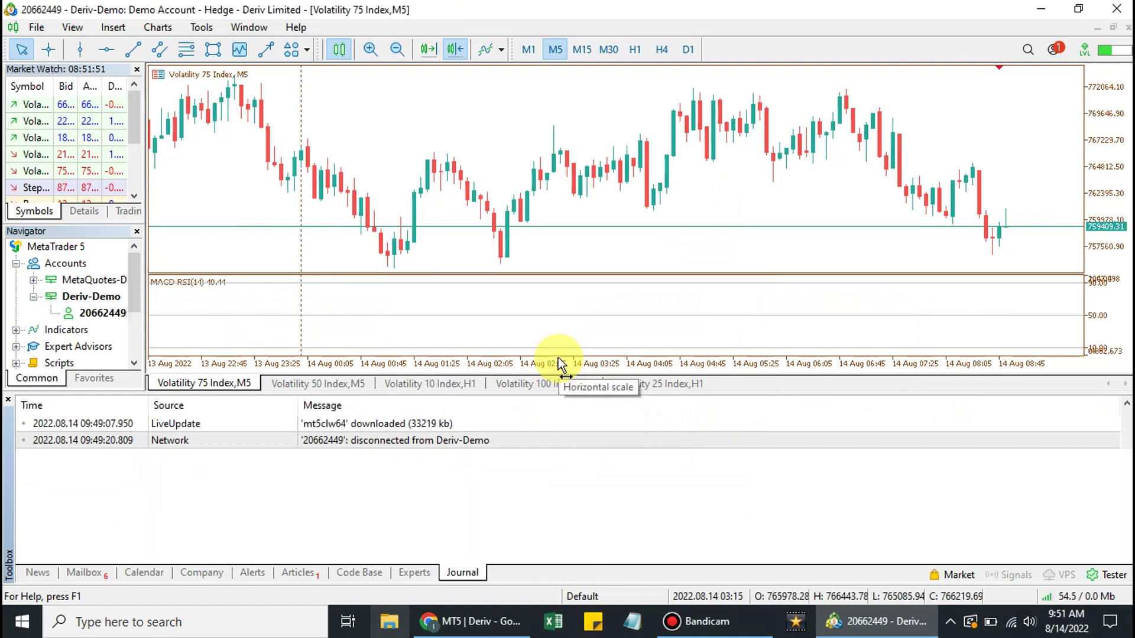
Check the chart's context menu for available trading commands.
mouse_move(972, 174)
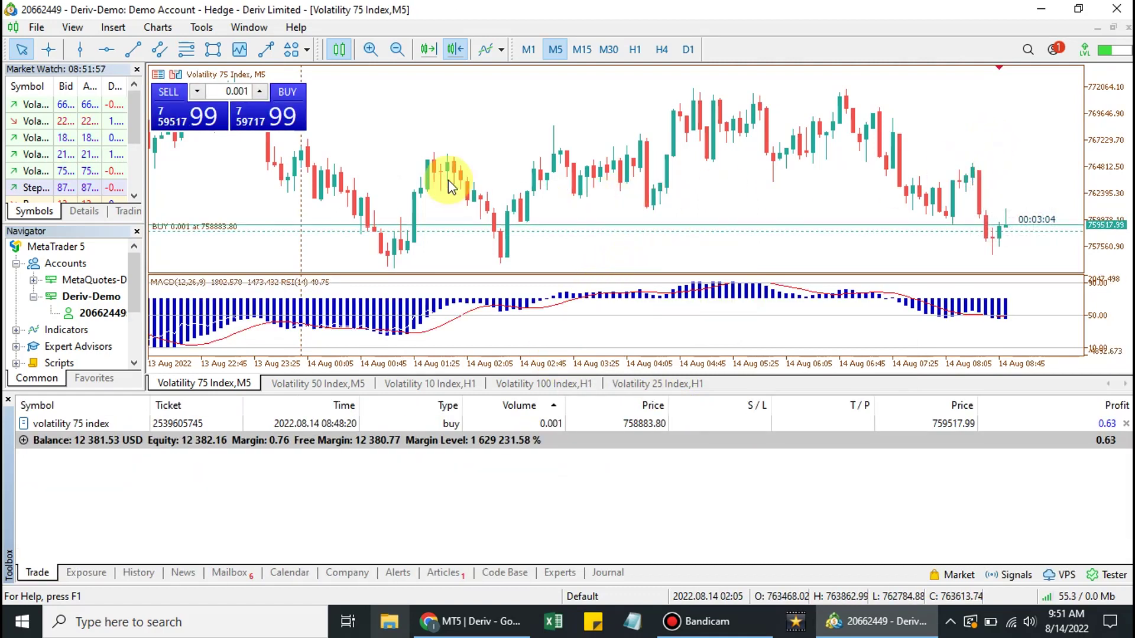
right_click(572, 118)
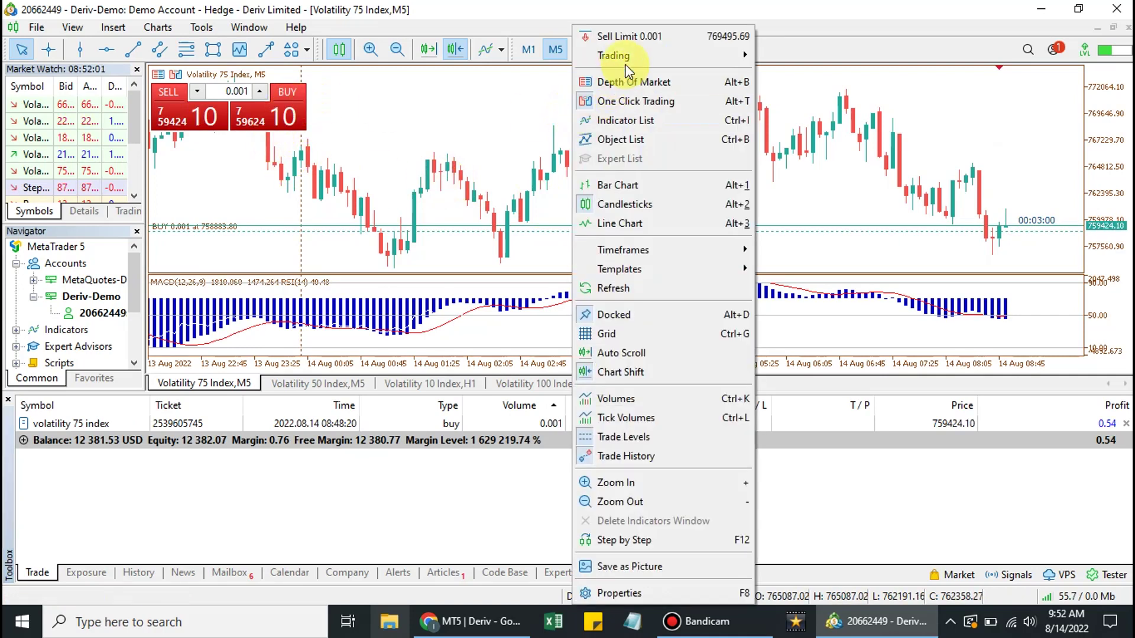
mouse_move(686, 57)
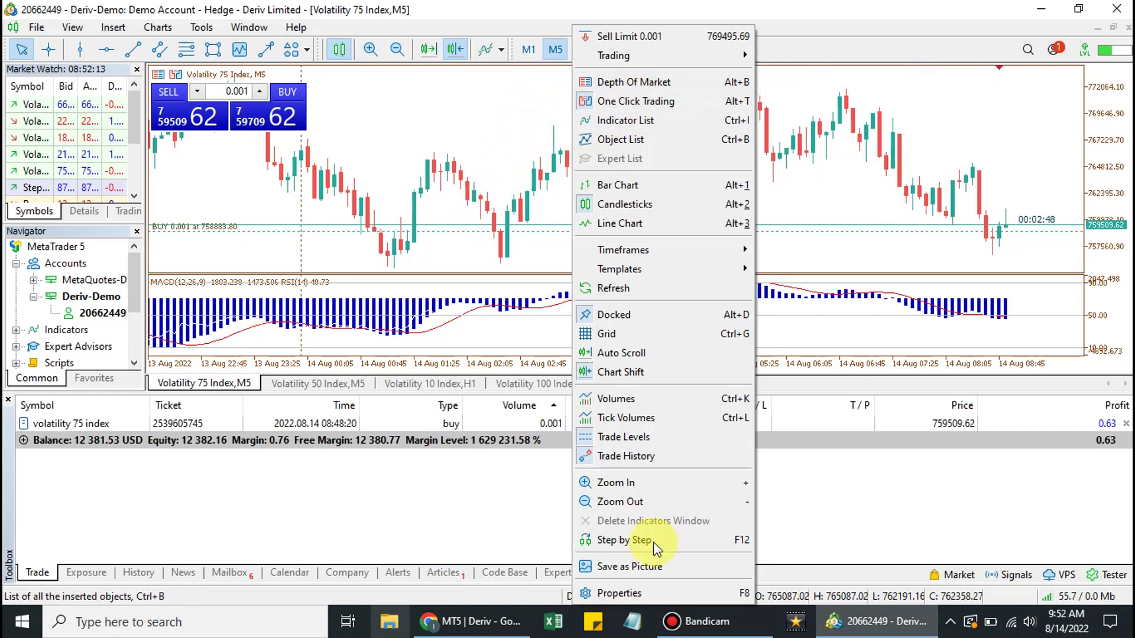
left_click(982, 523)
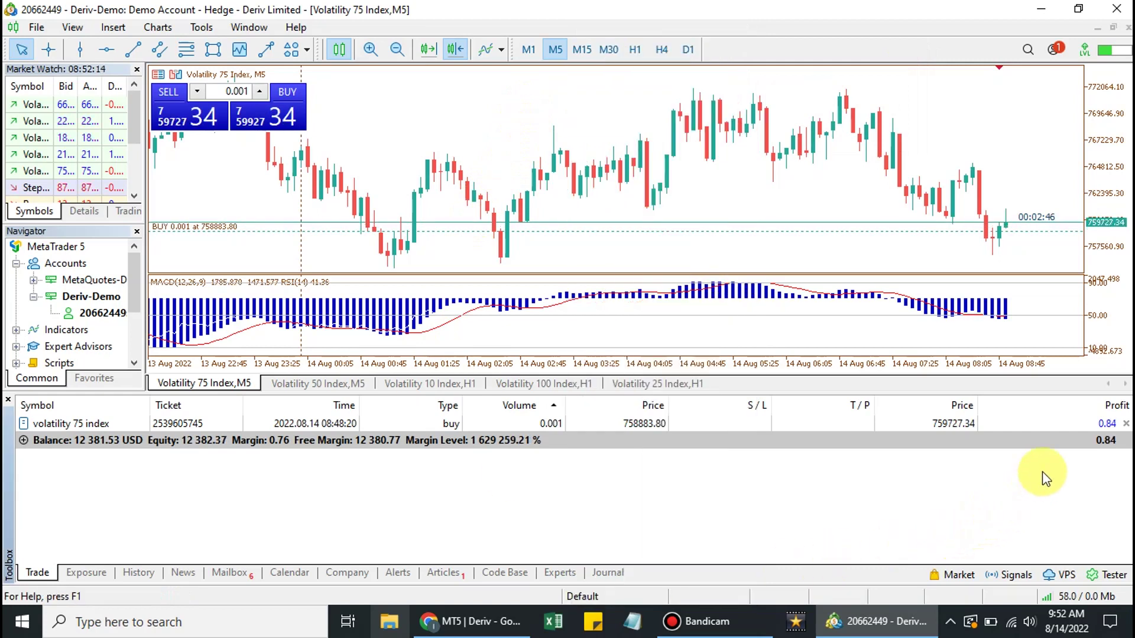
Close the buy position and open a 0.001 Volatility 75 Index sell at 759329.91.
left_click(1125, 424)
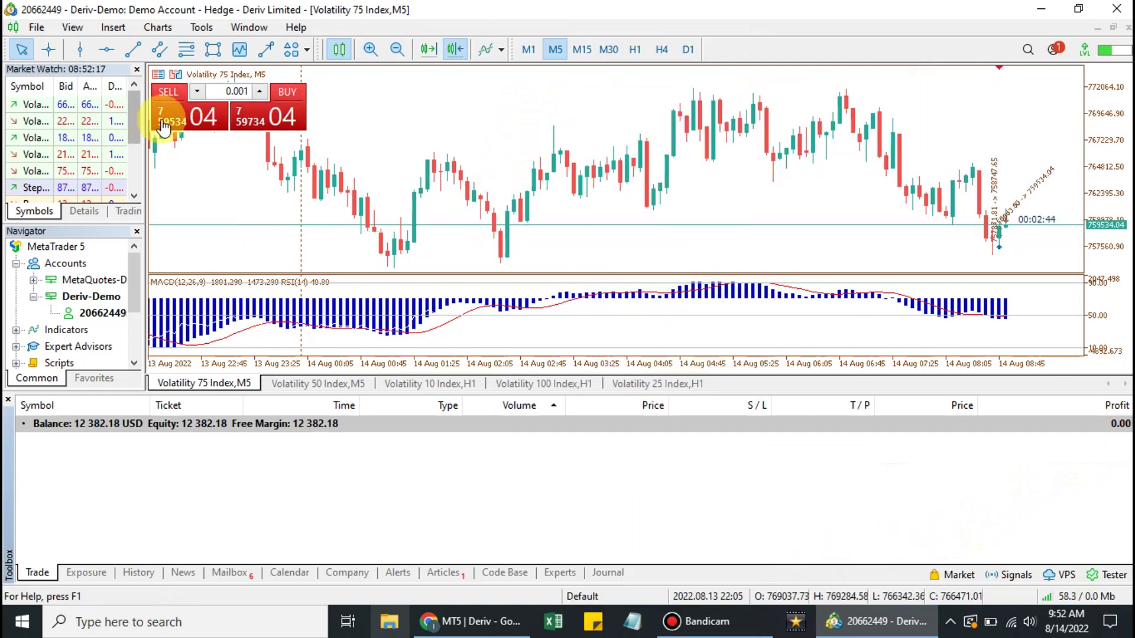
left_click(185, 118)
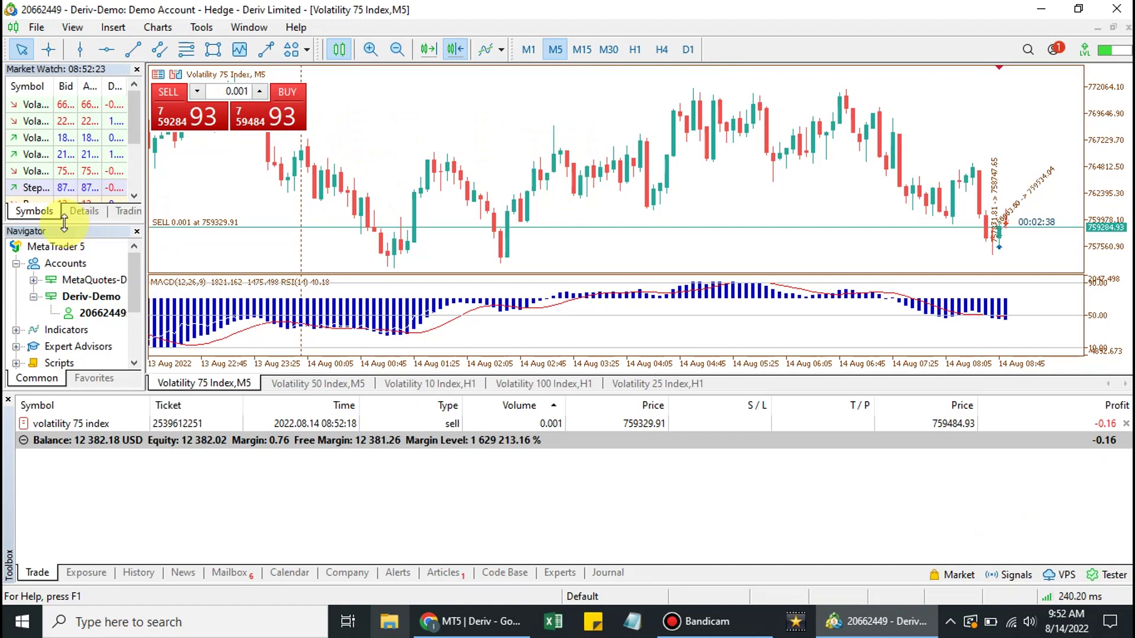
left_click(104, 318)
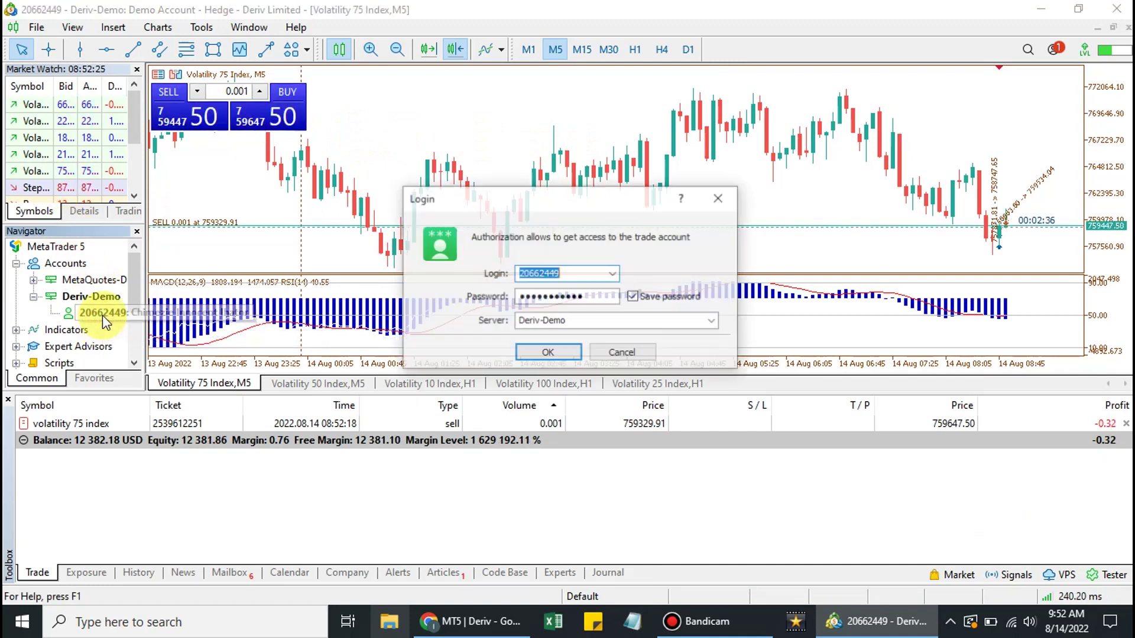
Replace the saved password with the investor password and log in to Deriv-Demo read-only.
double_click(571, 297)
type("••")
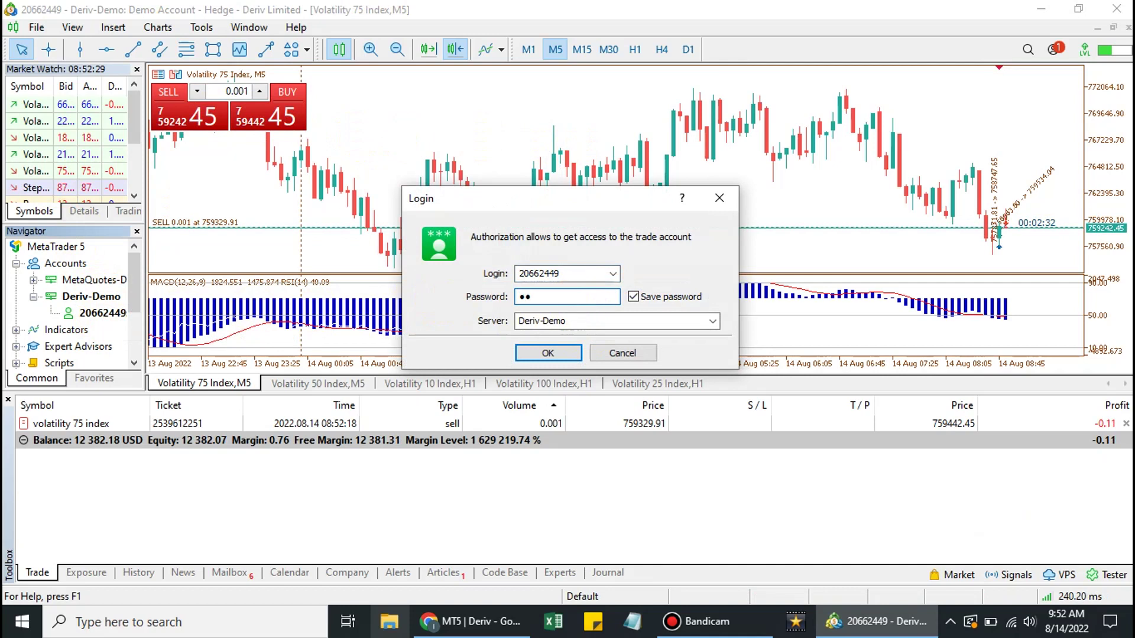
key("BackSpace")
key("BackSpace")
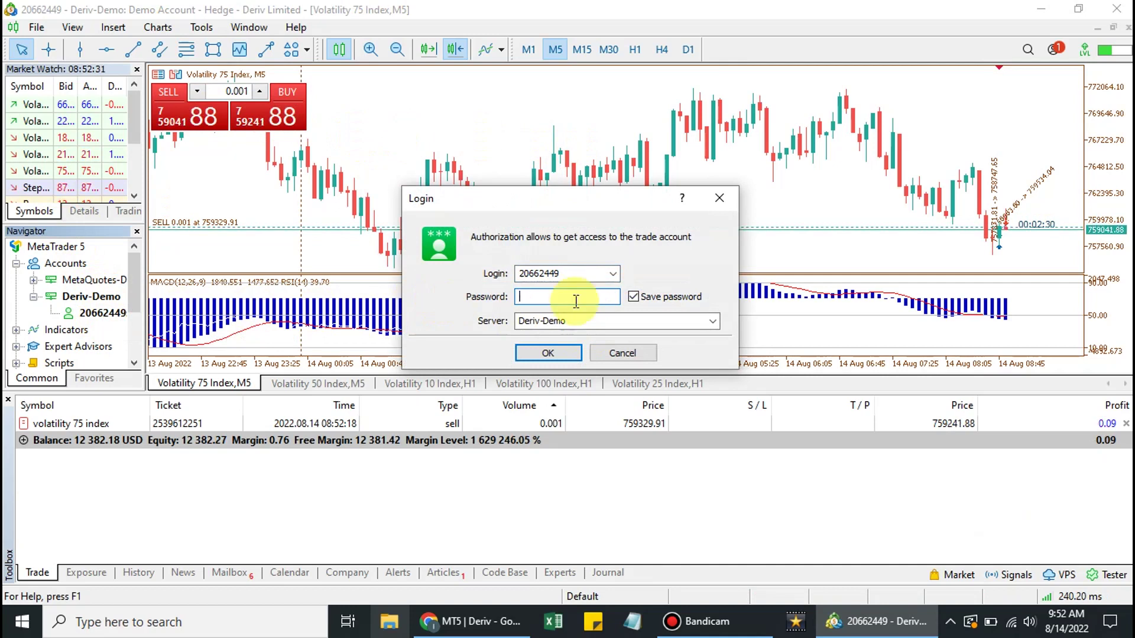
type("••••")
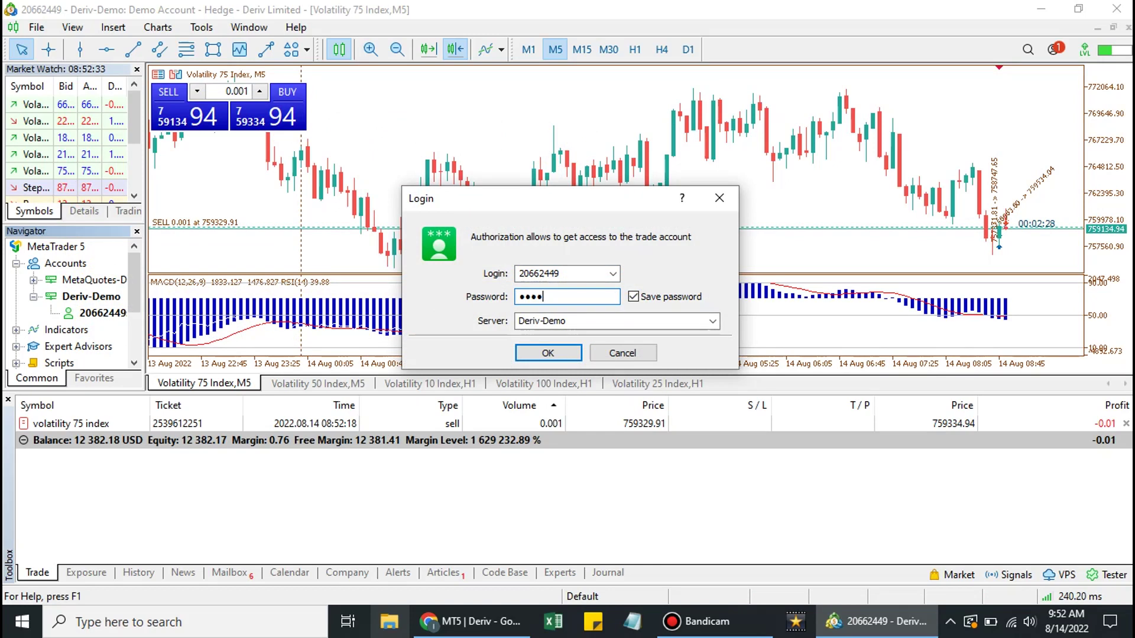
type("•••")
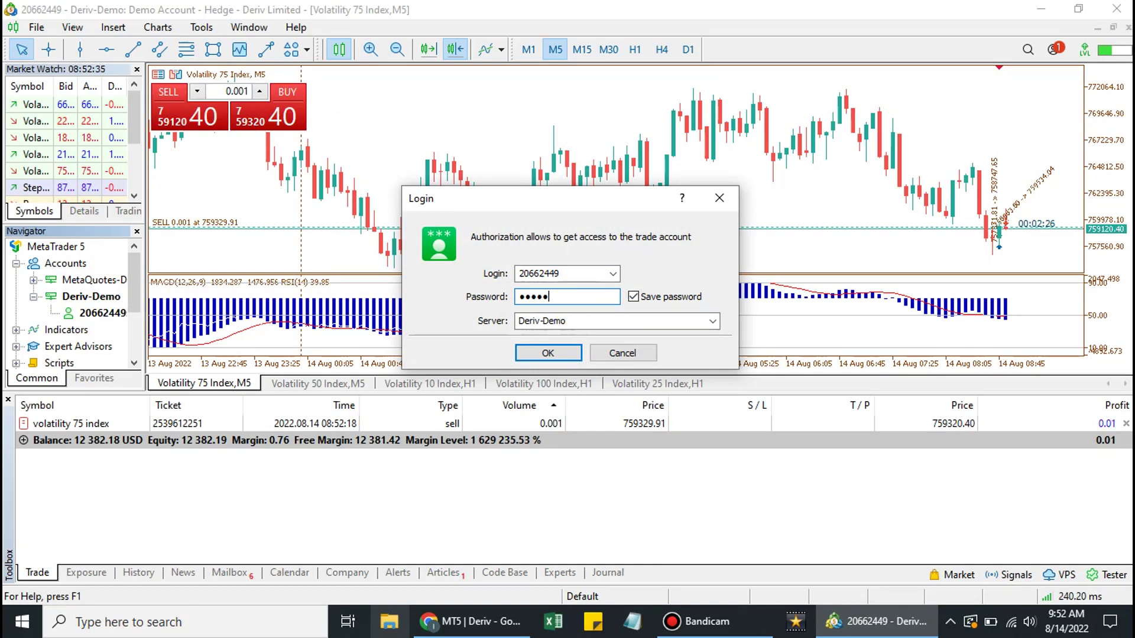
type("••••")
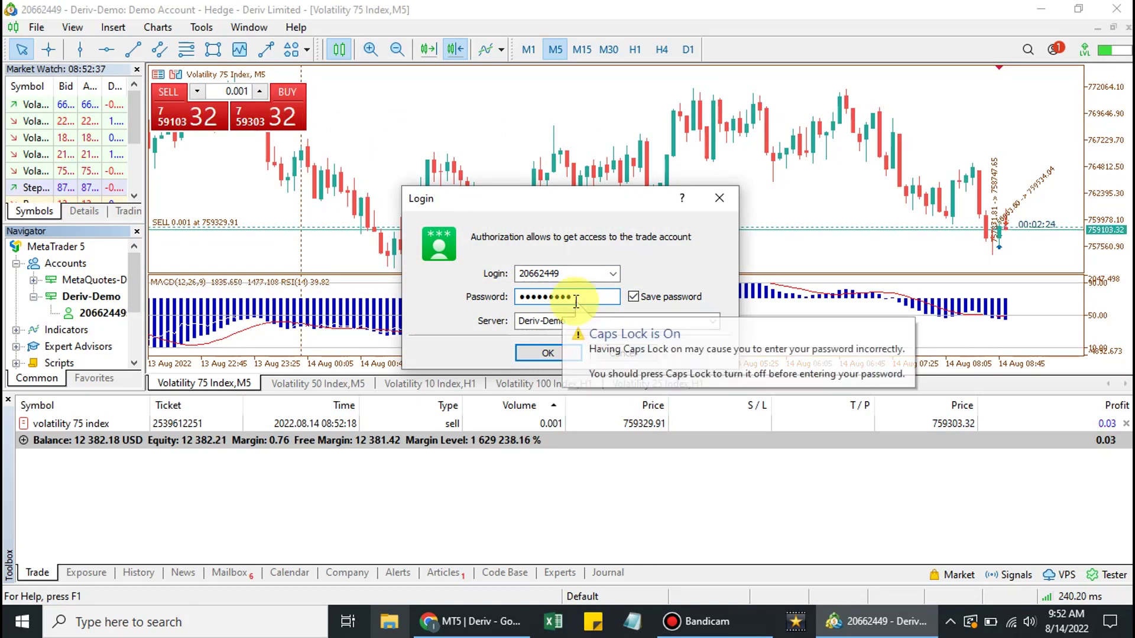
left_click(550, 353)
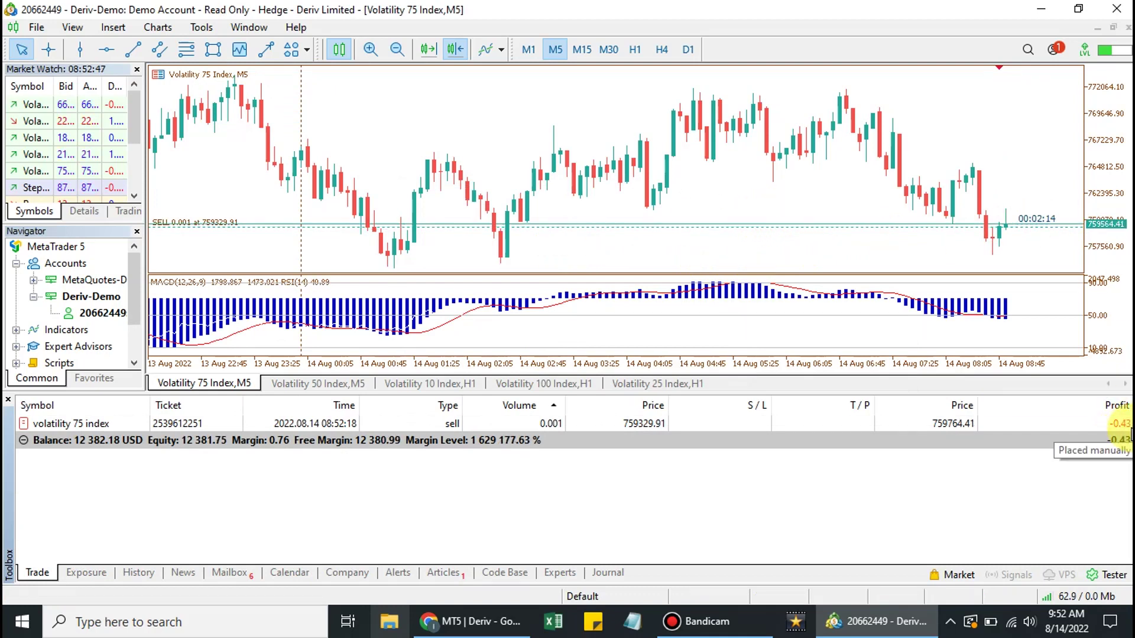
right_click(513, 149)
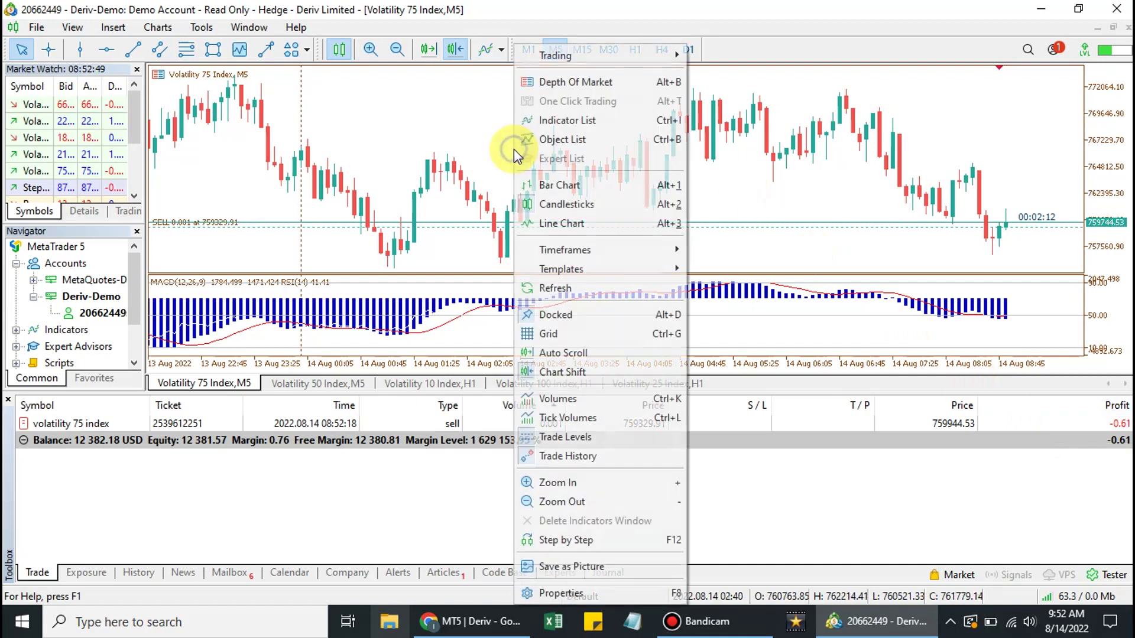
mouse_move(598, 67)
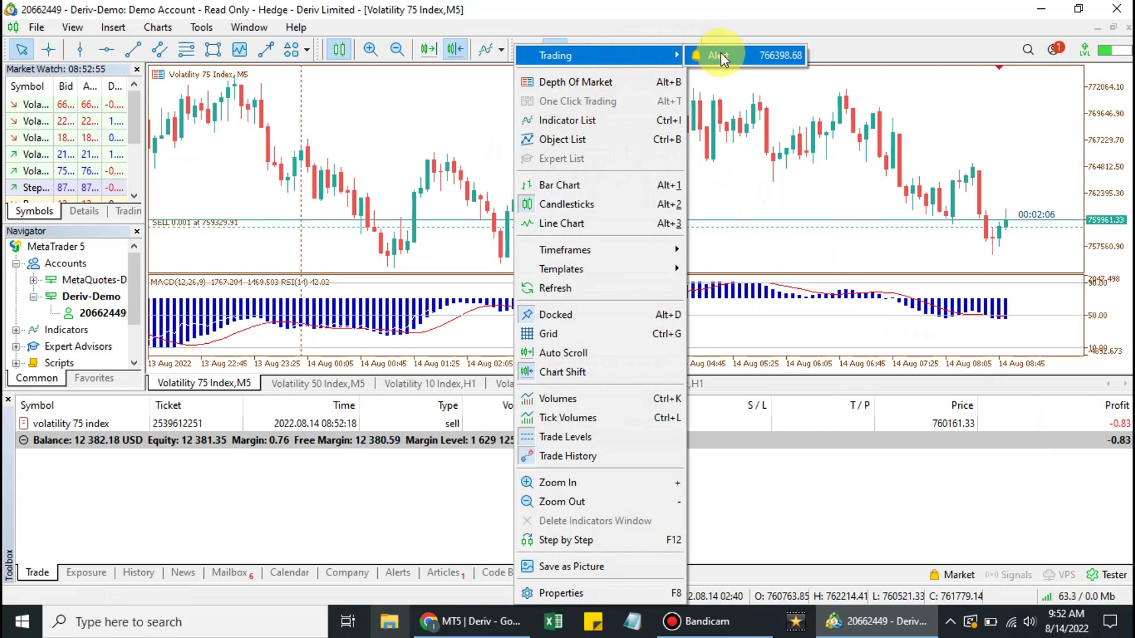
left_click(431, 126)
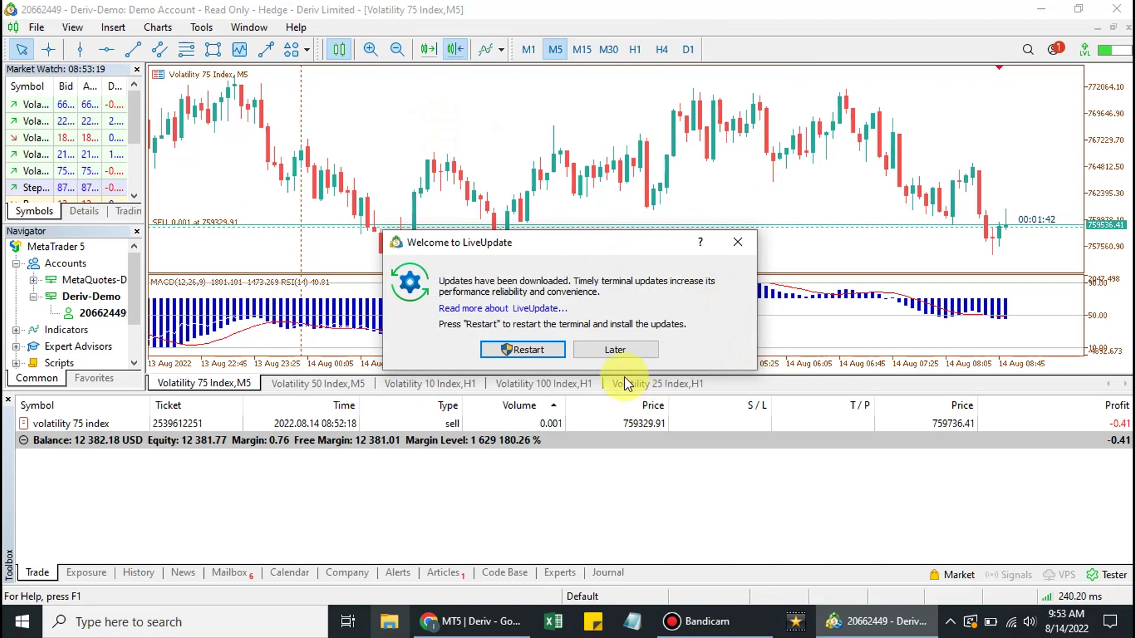
Postpone the downloaded MetaTrader 5 update by choosing Later in the Welcome to LiveUpdate dialog.
left_click(639, 351)
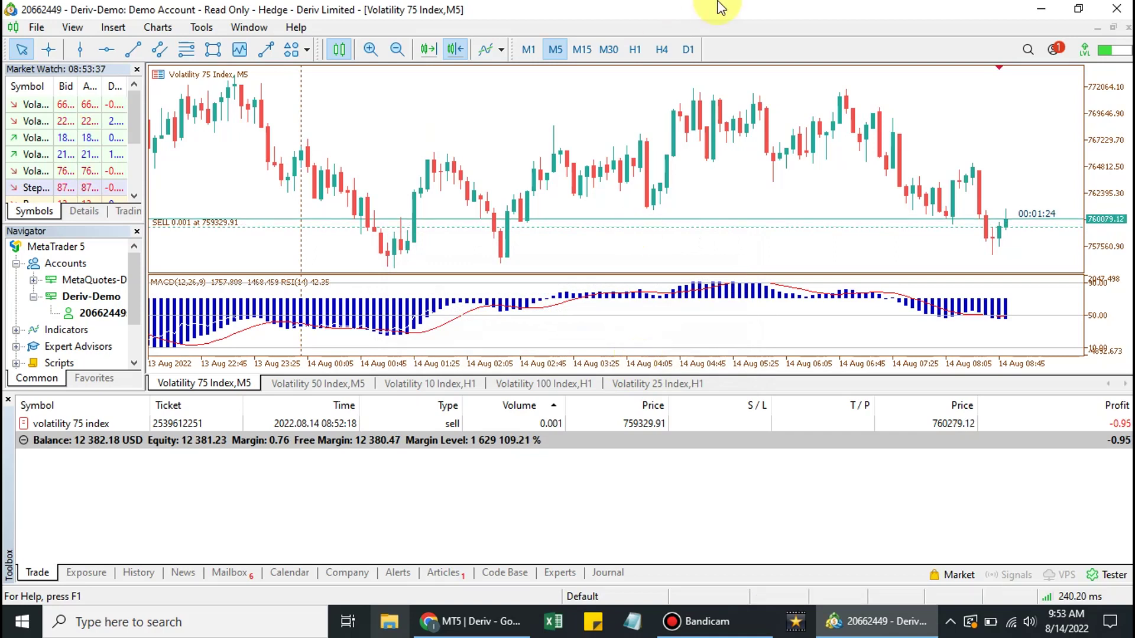
mouse_move(576, 8)
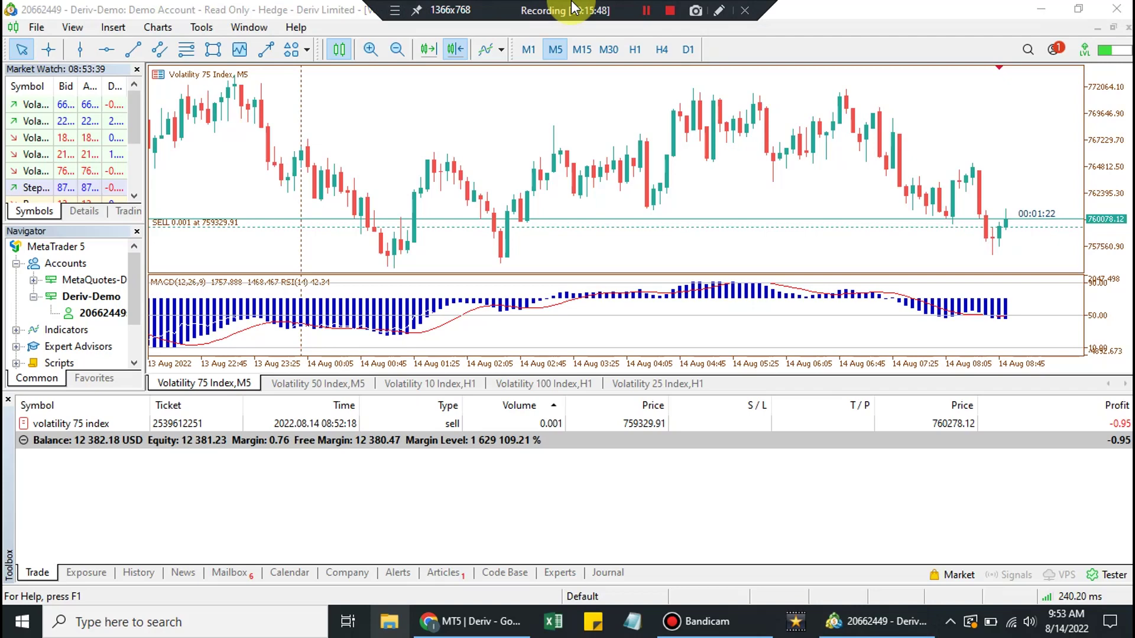